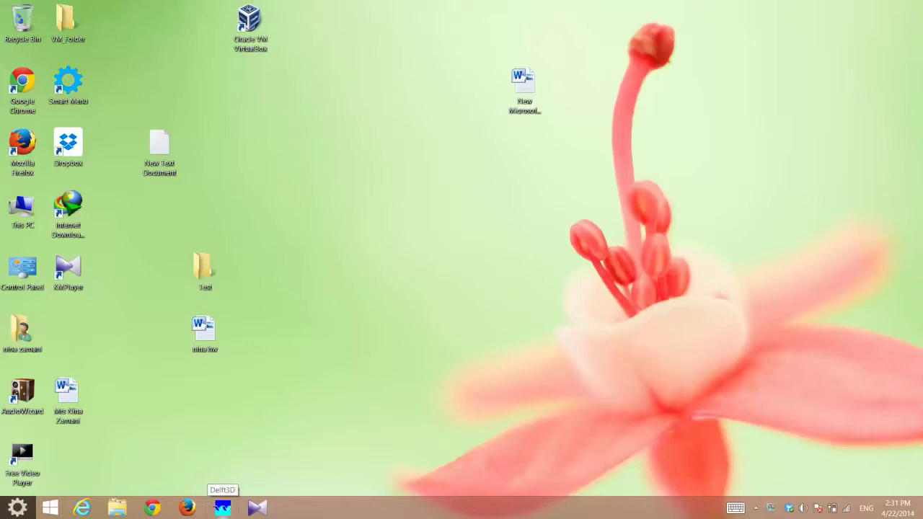
Step: Launch Delft3D and set its working directory to the Test folder on the Desktop
{"action": "left_click", "coordinate": [223, 508]}
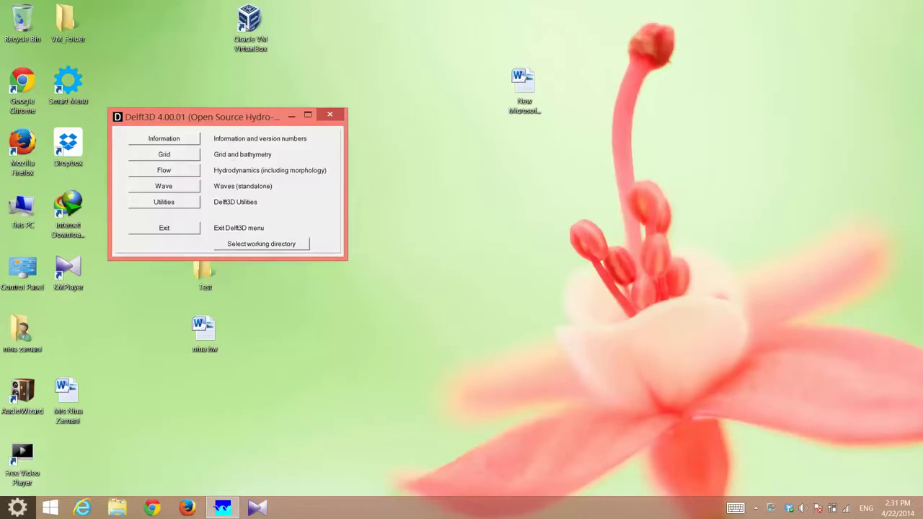
{"action": "left_click_drag", "start_coordinate": [216, 116], "coordinate": [360, 91]}
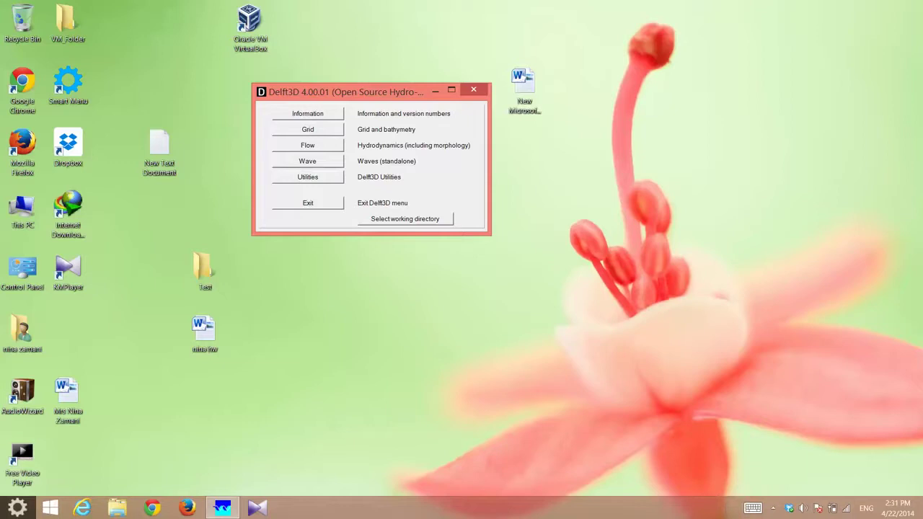
{"action": "left_click", "coordinate": [405, 219]}
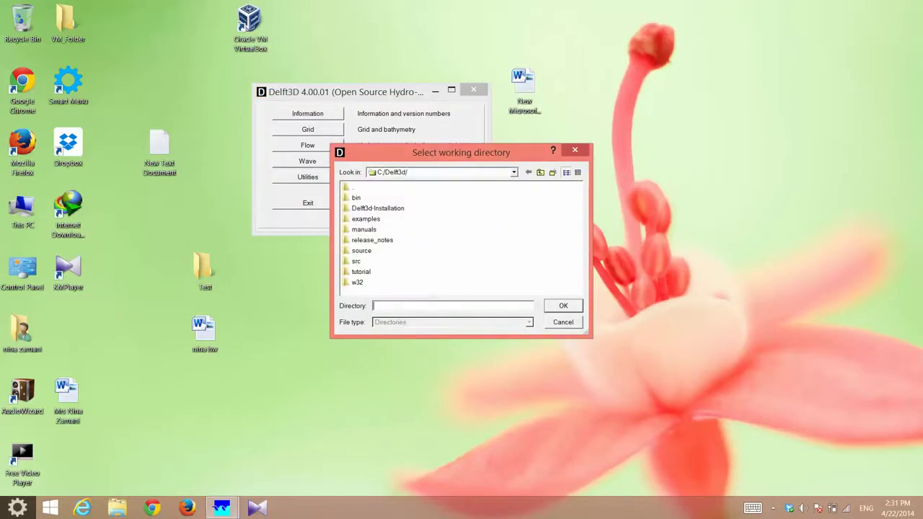
{"action": "left_click", "coordinate": [513, 172]}
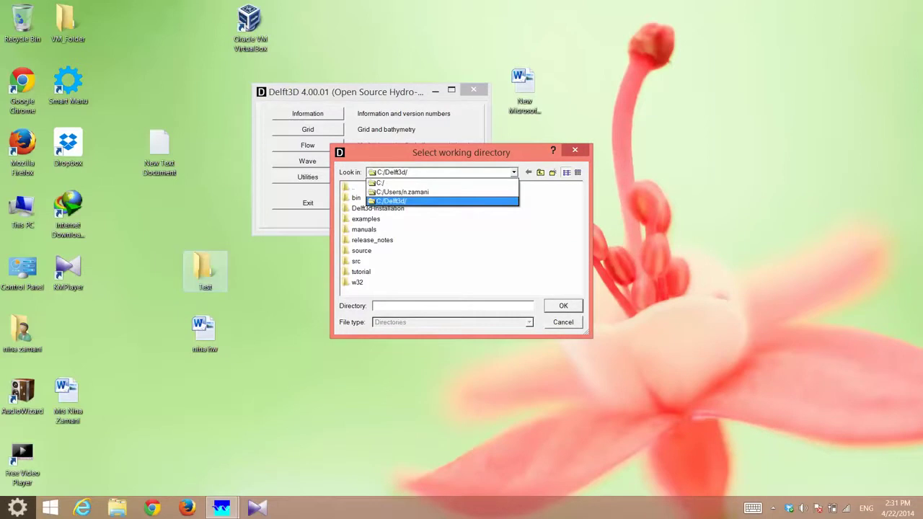
{"action": "left_click", "coordinate": [402, 191]}
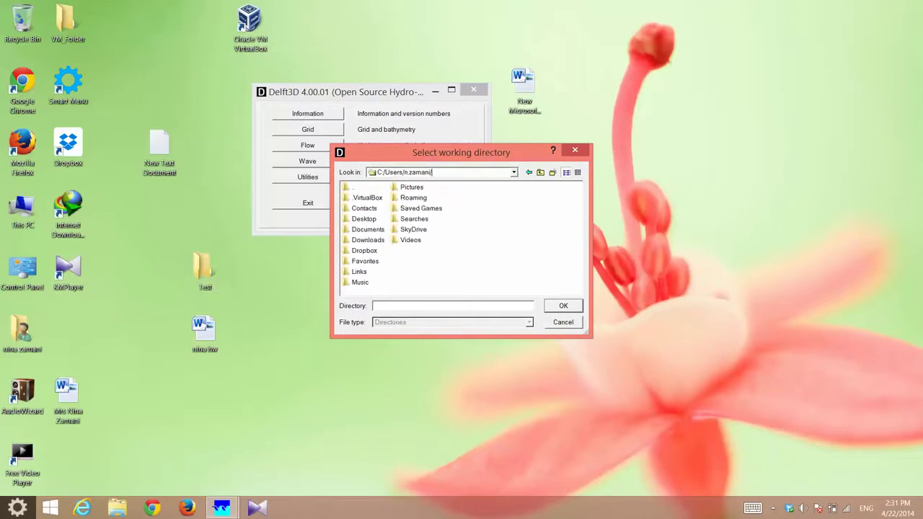
{"action": "double_click", "coordinate": [364, 219]}
{"action": "double_click", "coordinate": [355, 198]}
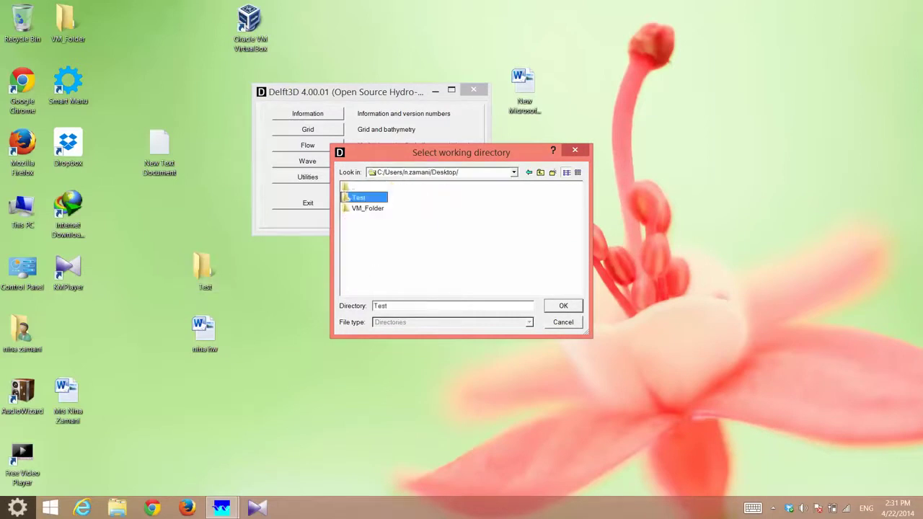
{"action": "left_click", "coordinate": [563, 306]}
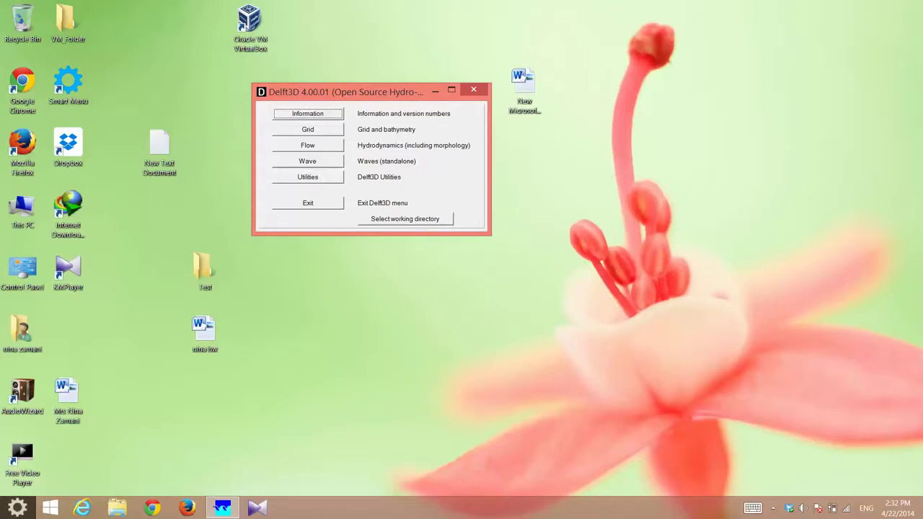
Step: Launch the RGFGRID boundary-fitted grid generator from the grid and bathymetry tools
{"action": "left_click", "coordinate": [308, 129]}
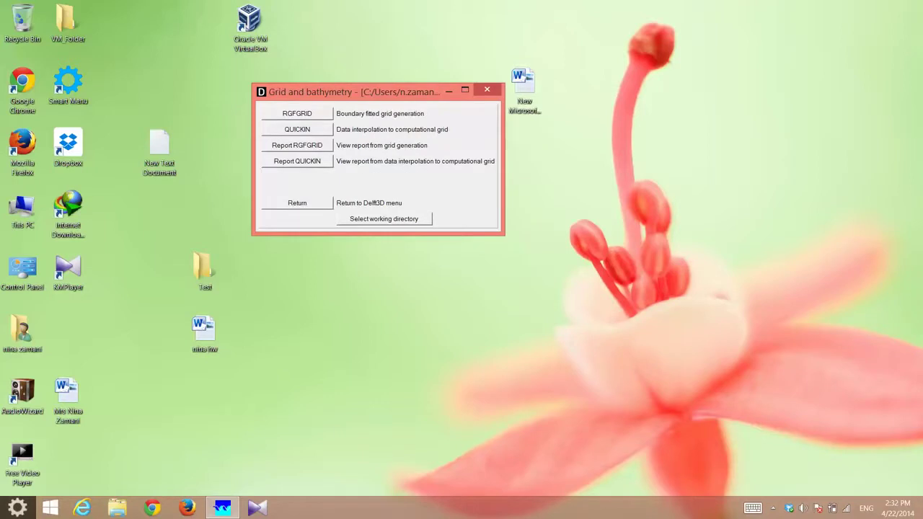
{"action": "left_click", "coordinate": [298, 203]}
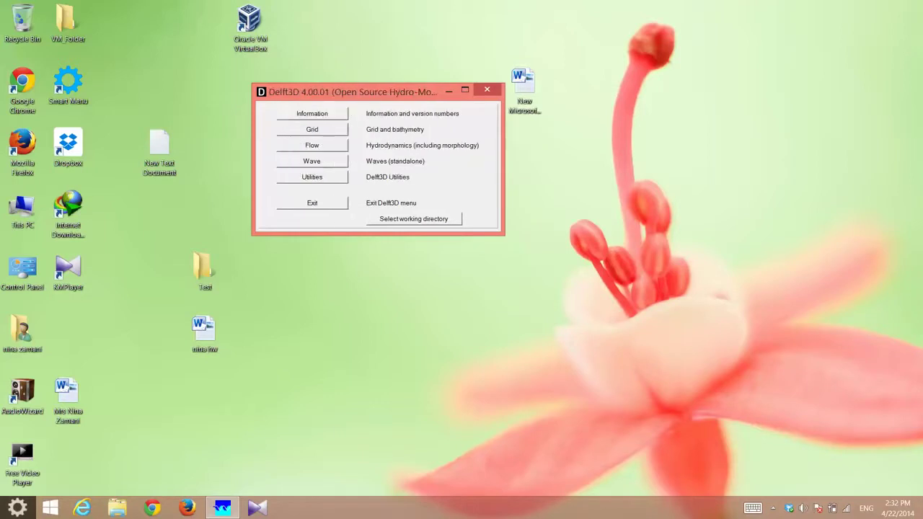
{"action": "left_click", "coordinate": [312, 129]}
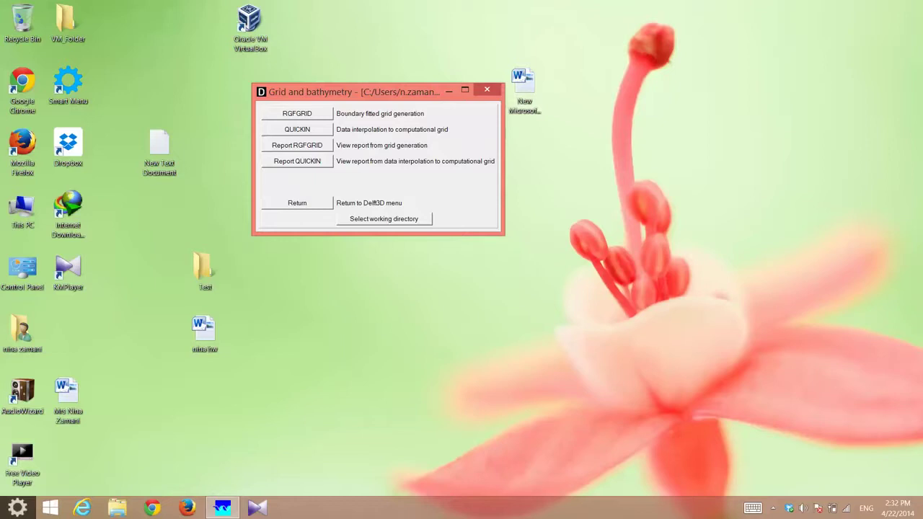
{"action": "left_click", "coordinate": [297, 114]}
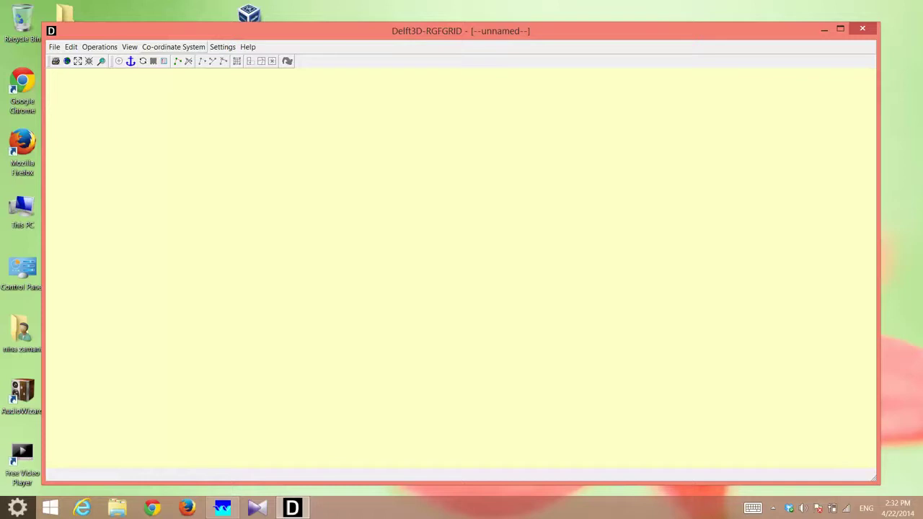
Step: Set the co-ordinate system to Spherical Co-ordinates and reposition the RGFGRID window
{"action": "left_click", "coordinate": [173, 47]}
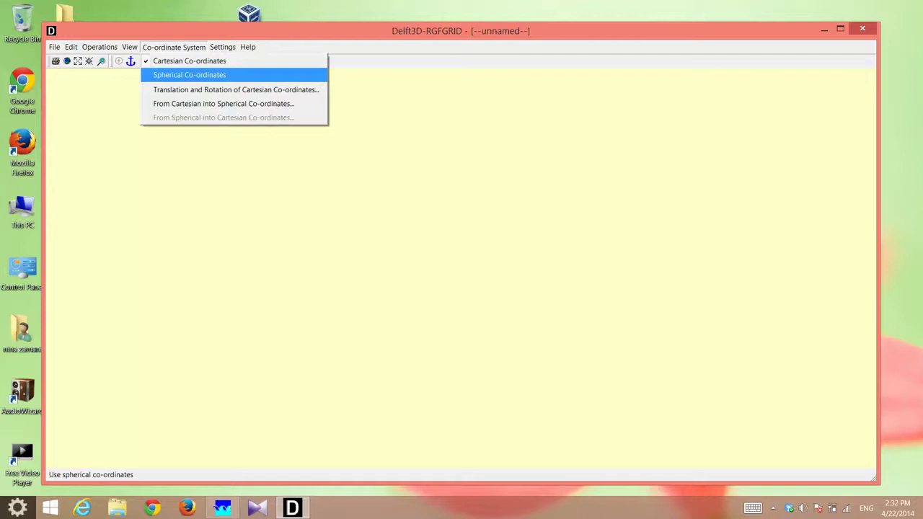
{"action": "key", "text": "Return"}
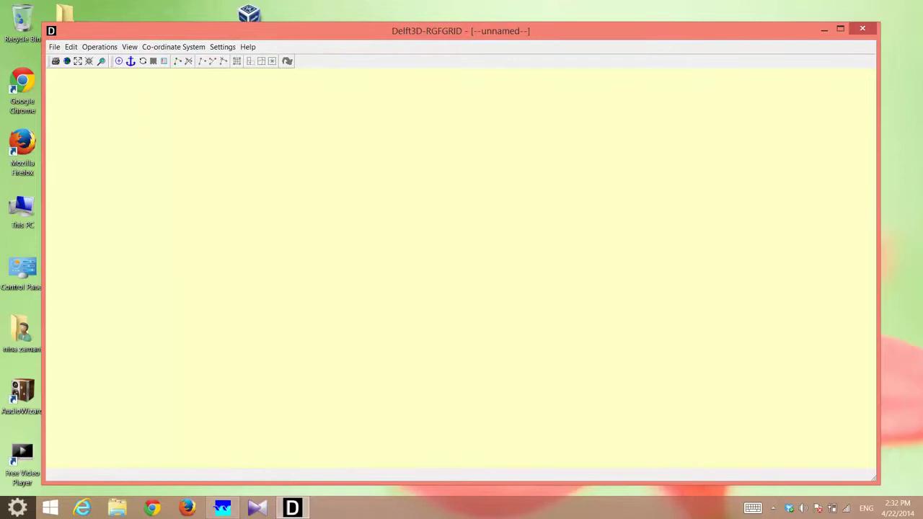
{"action": "left_click_drag", "start_coordinate": [303, 31], "coordinate": [329, 13]}
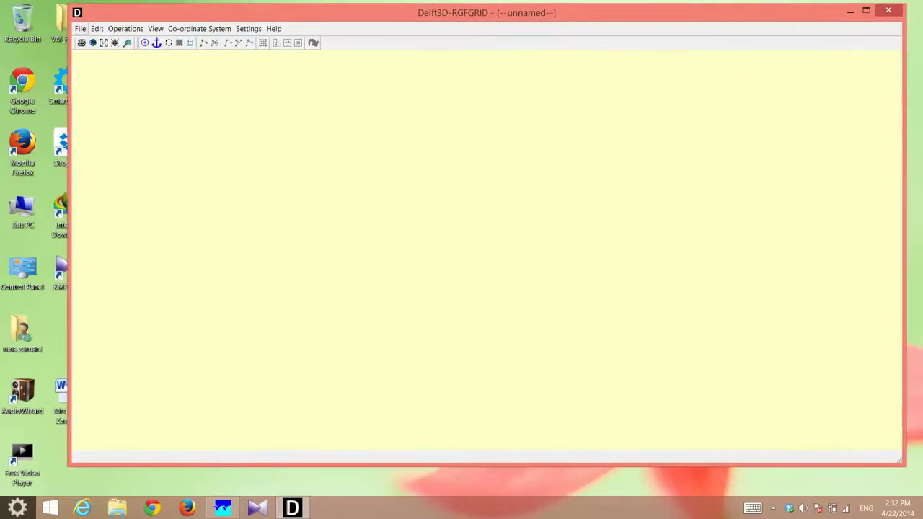
{"action": "left_click", "coordinate": [81, 29]}
{"action": "mouse_move", "coordinate": [108, 115]}
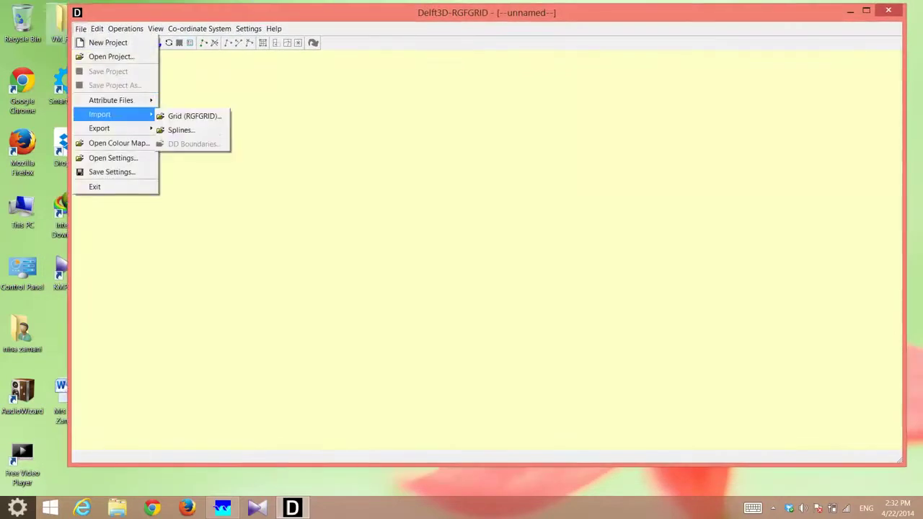
{"action": "left_click", "coordinate": [194, 116]}
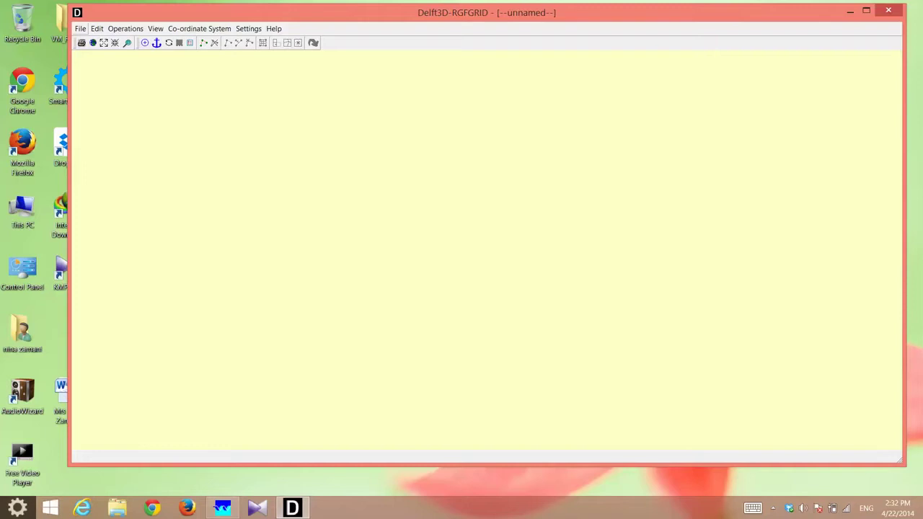
Step: Start opening a samples attribute file and browse to the Bathymetry/THIN folder inside the user's Dropbox
{"action": "left_click", "coordinate": [80, 29]}
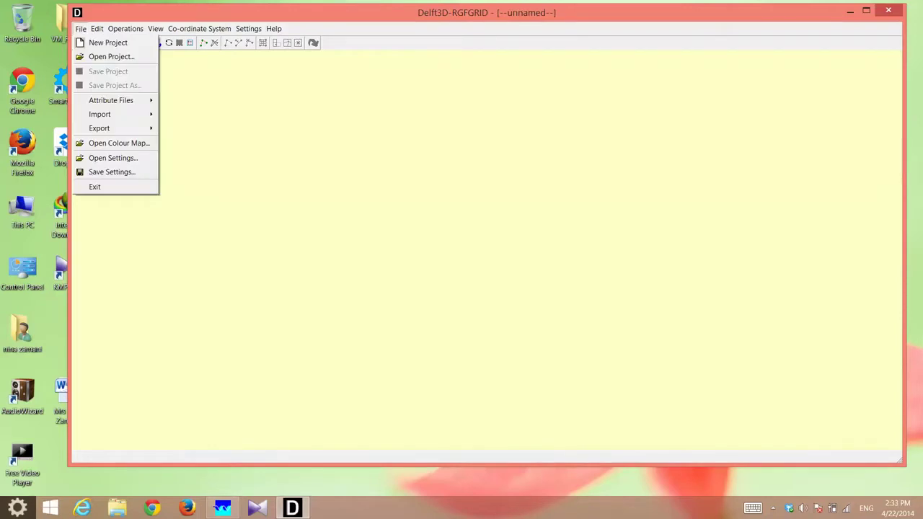
{"action": "mouse_move", "coordinate": [111, 100]}
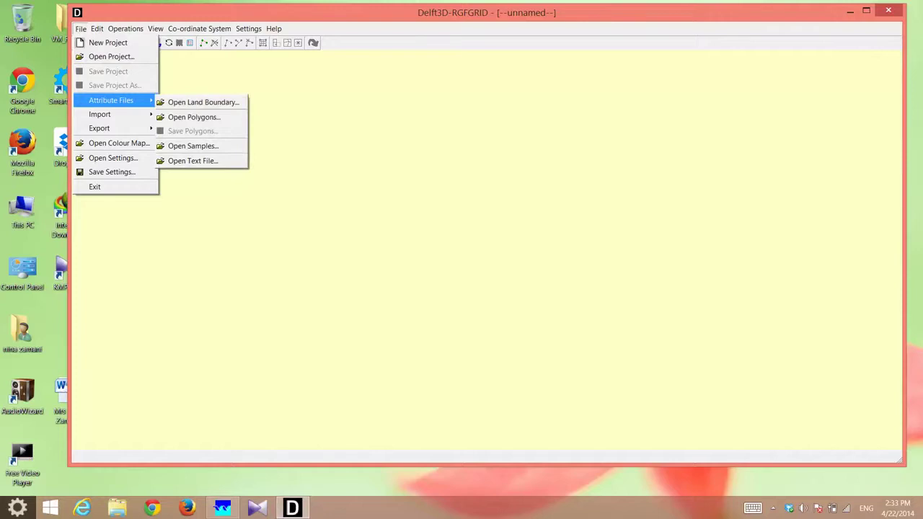
{"action": "key", "text": "Return"}
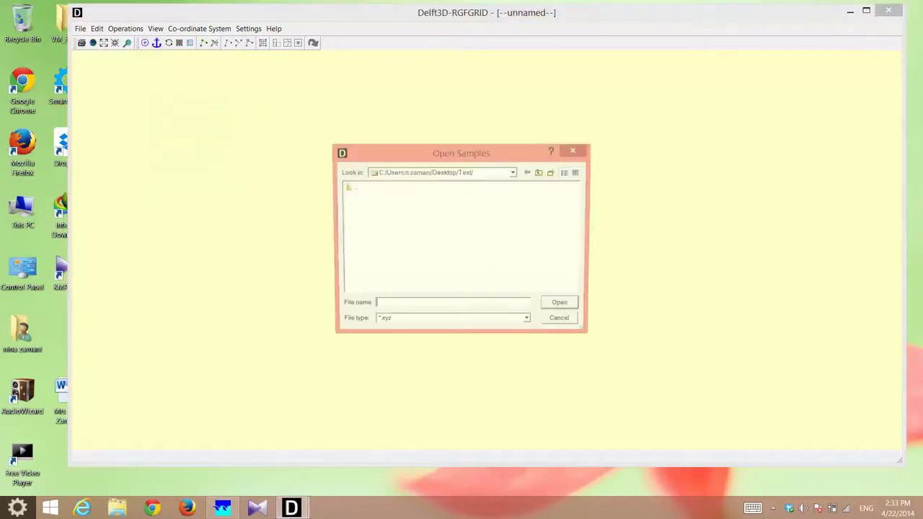
{"action": "left_click", "coordinate": [513, 172]}
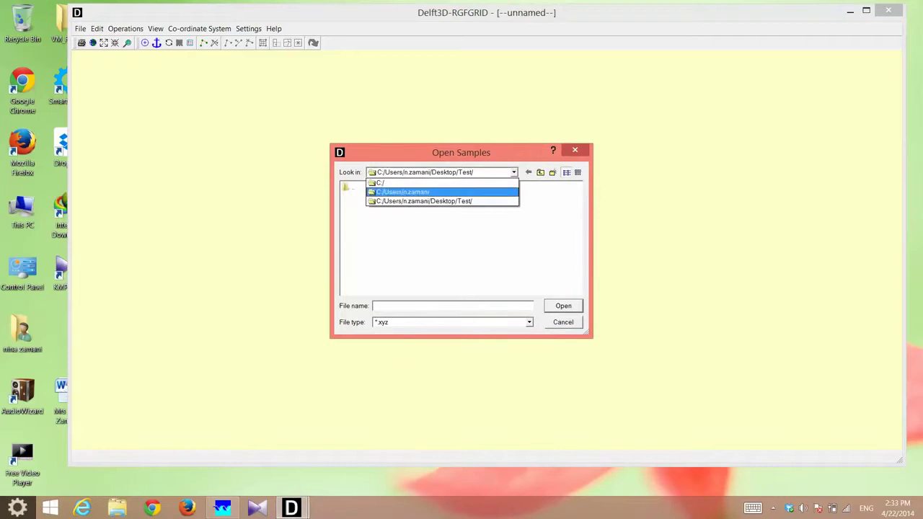
{"action": "left_click", "coordinate": [402, 191]}
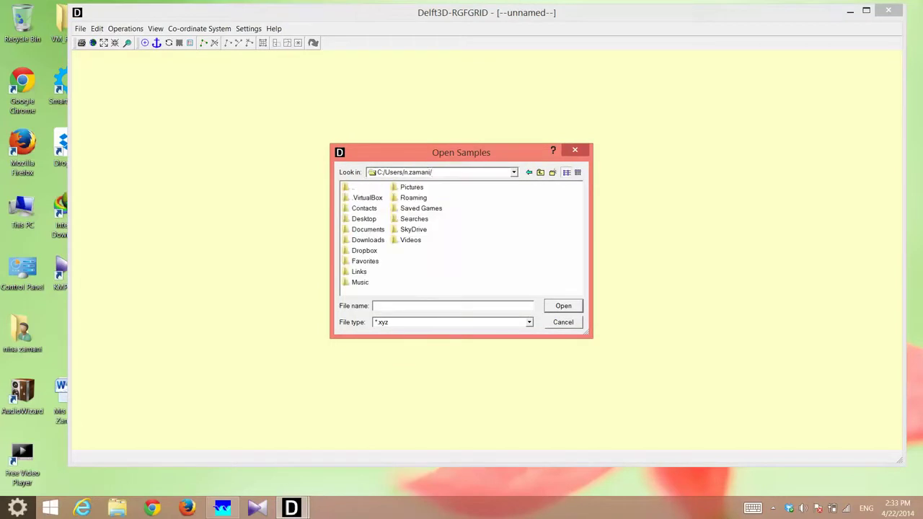
{"action": "double_click", "coordinate": [364, 250]}
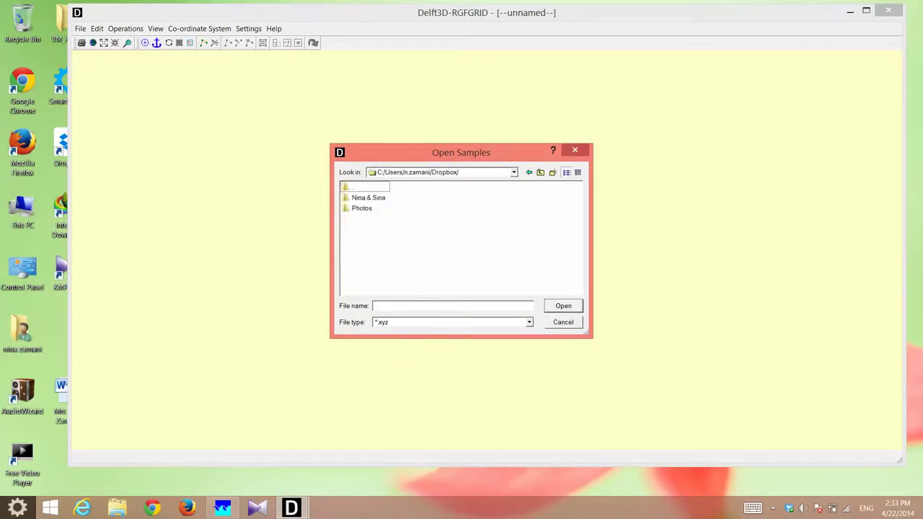
{"action": "double_click", "coordinate": [368, 197]}
{"action": "double_click", "coordinate": [368, 197]}
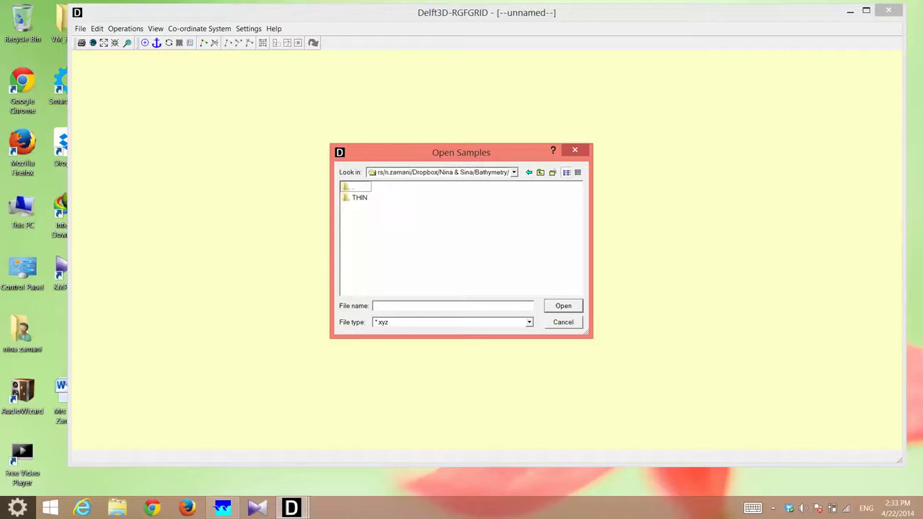
{"action": "double_click", "coordinate": [361, 198]}
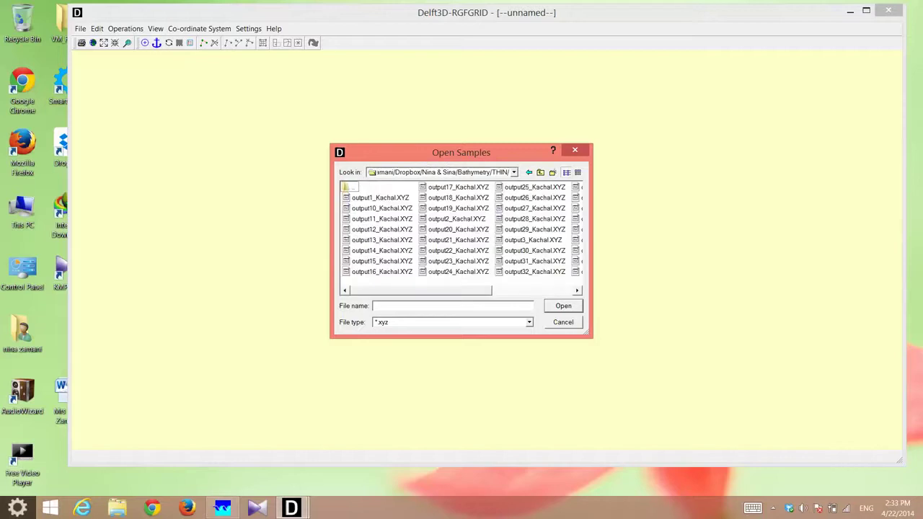
Step: Look through the XYZ sample files in the THIN folder and load output26_Kachal.XYZ
{"action": "left_click", "coordinate": [380, 197]}
{"action": "key", "text": "Down"}
{"action": "key", "text": "Down"}
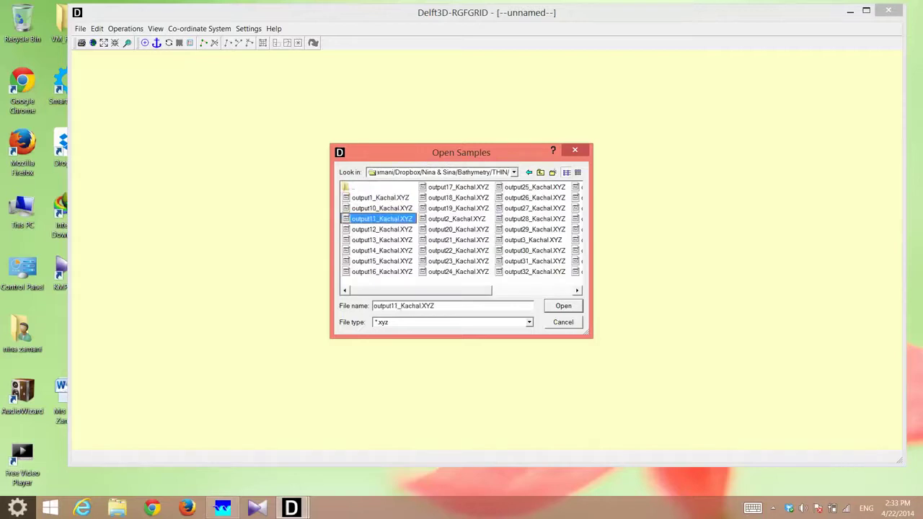
{"action": "key", "text": "Up"}
{"action": "key", "text": "Up"}
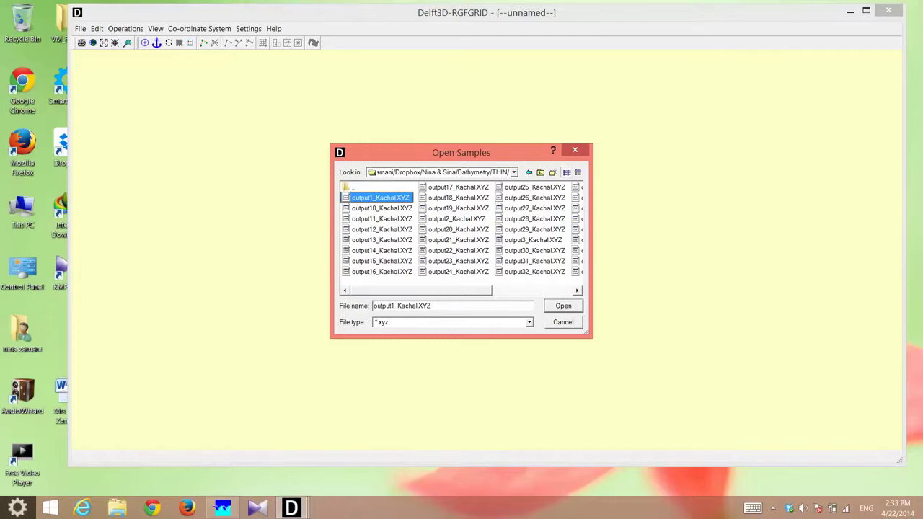
{"action": "key", "text": "alt"}
{"action": "key", "text": "Down"}
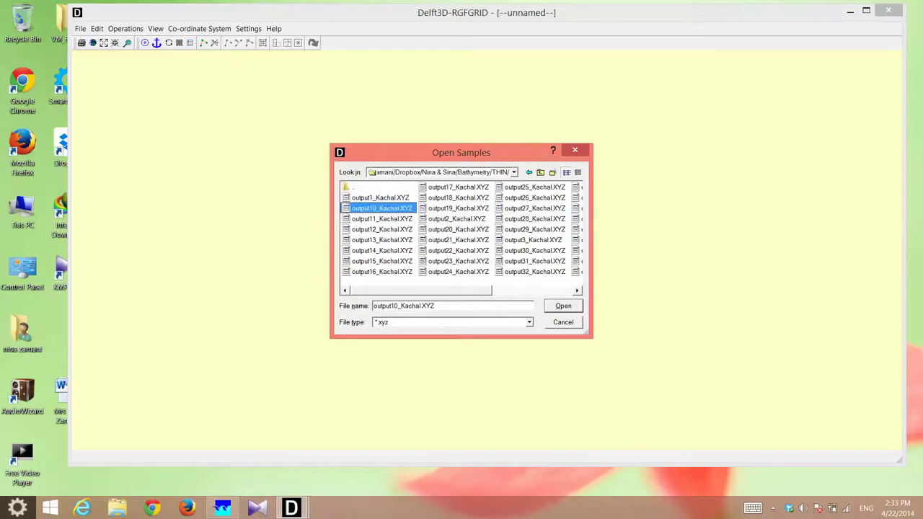
{"action": "key", "text": "Up"}
{"action": "key", "text": "Right"}
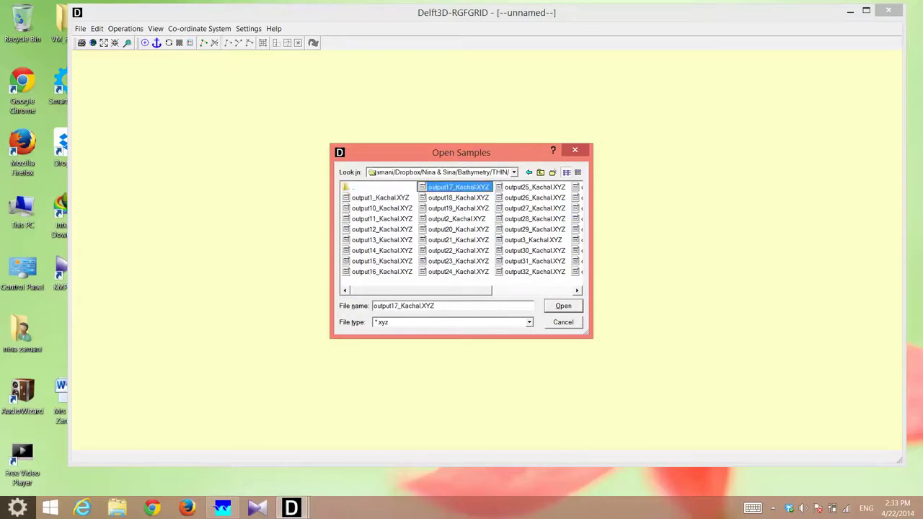
{"action": "key", "text": "Down"}
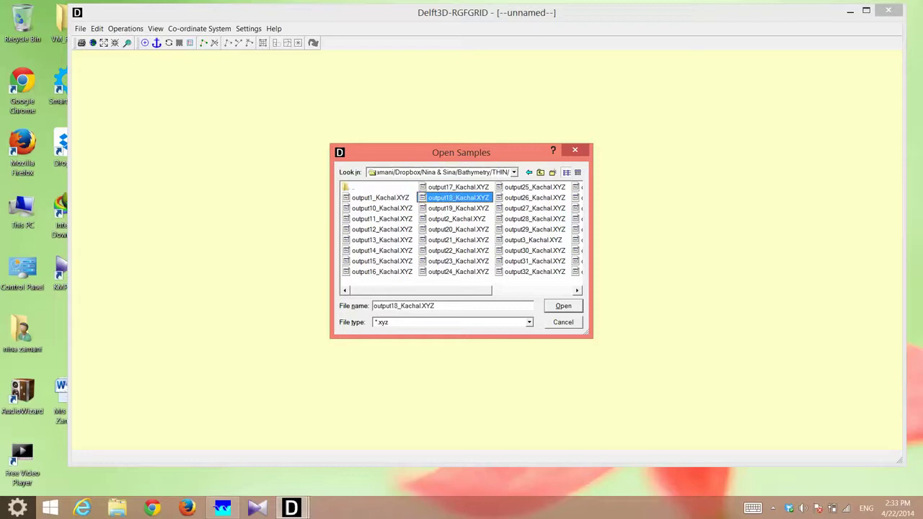
{"action": "key", "text": "Left"}
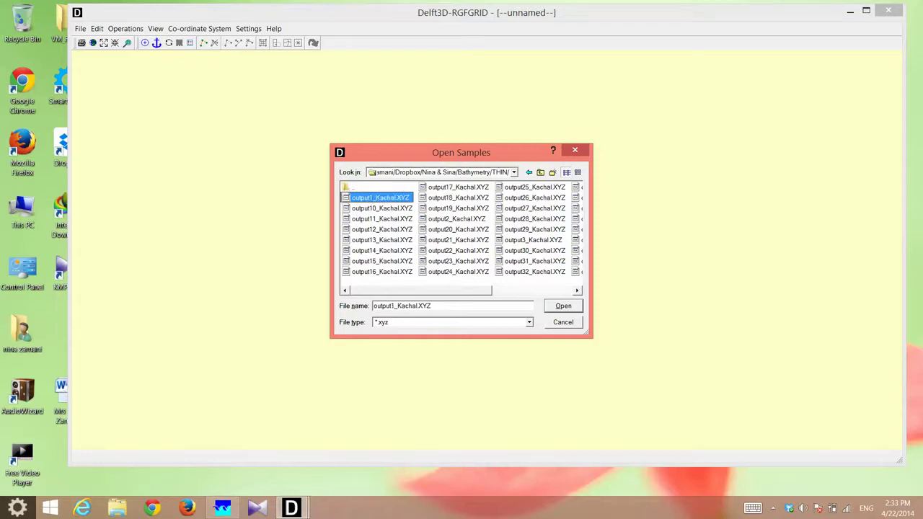
{"action": "key", "text": "Right"}
{"action": "key", "text": "Right"}
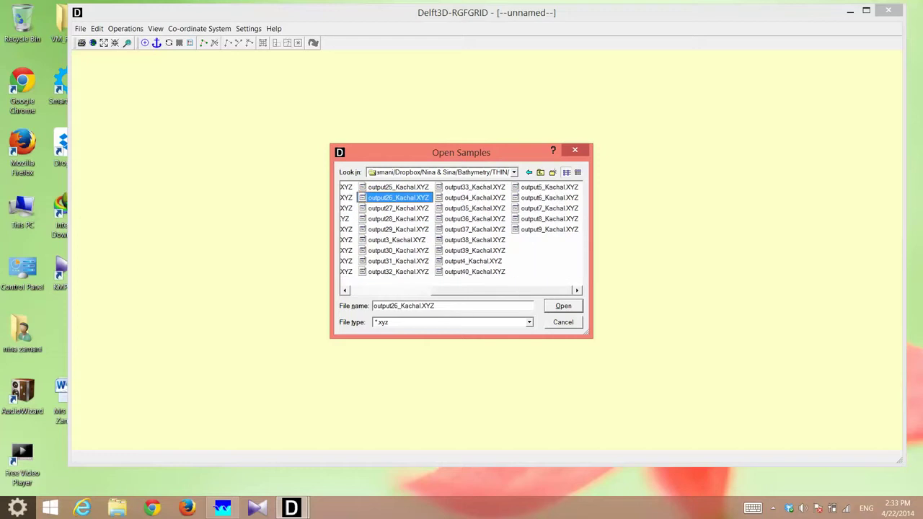
{"action": "key", "text": "Left"}
{"action": "key", "text": "Left"}
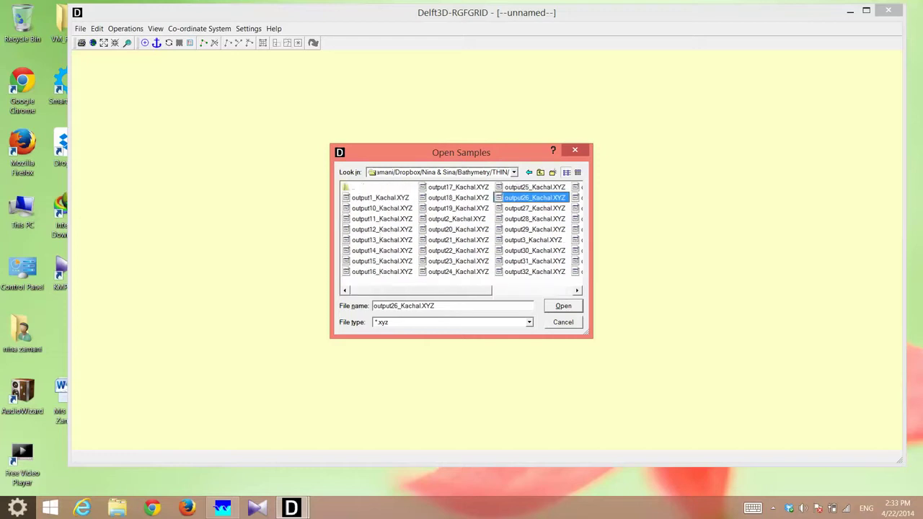
{"action": "key", "text": "Return"}
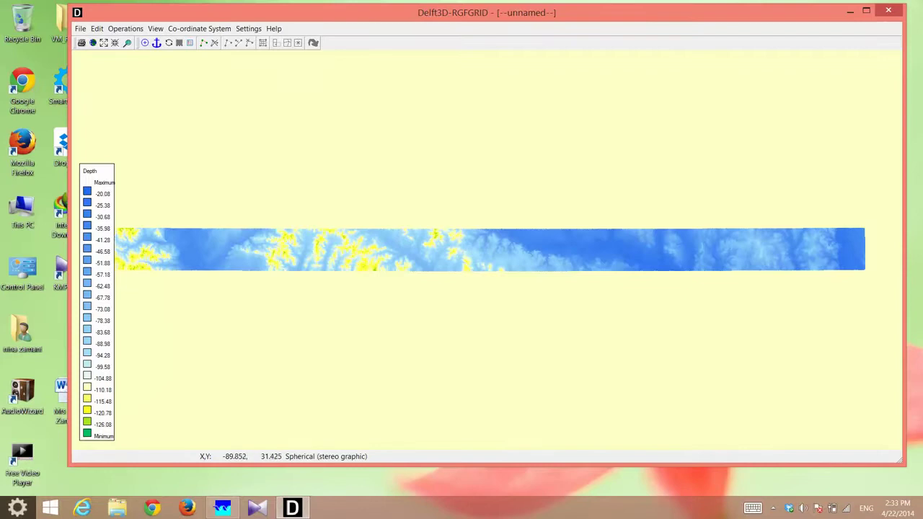
Step: Load the output10_Kachal.XYZ samples file from the THIN folder alongside the bathymetry strip already loaded
{"action": "left_click", "coordinate": [81, 29]}
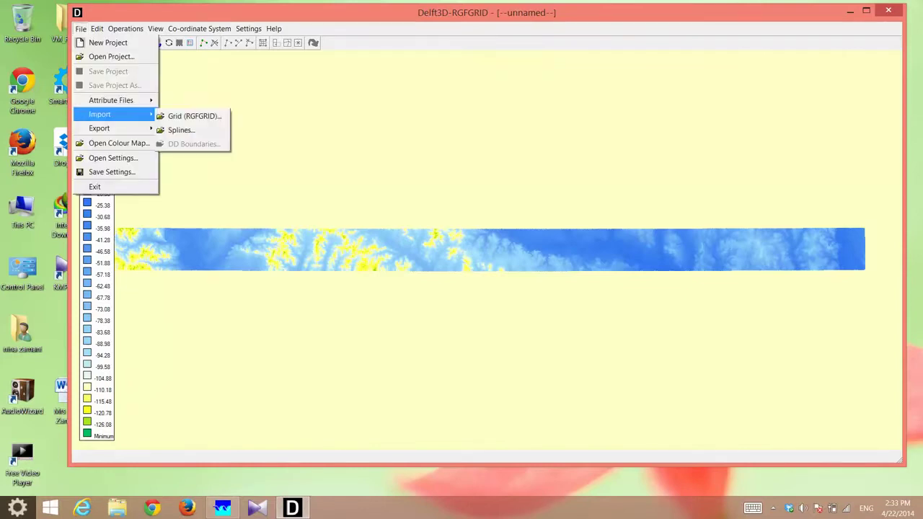
{"action": "mouse_move", "coordinate": [112, 100]}
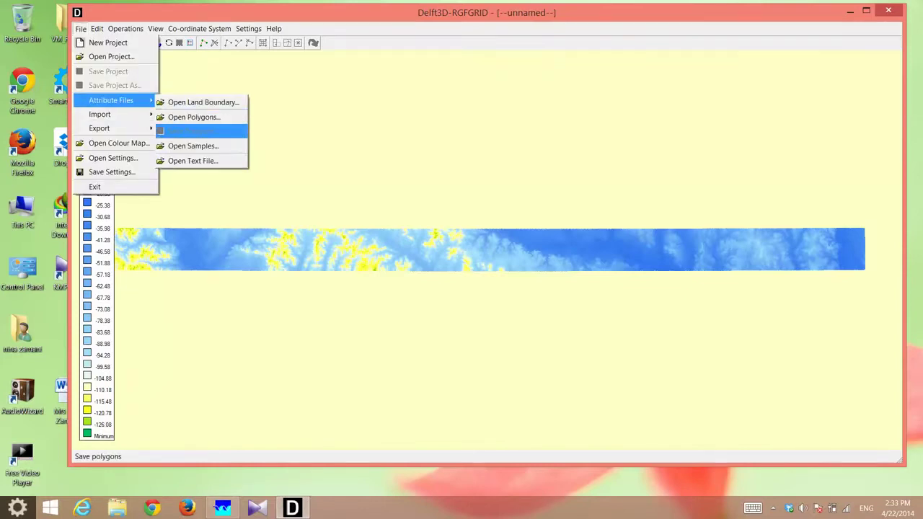
{"action": "left_click", "coordinate": [191, 144]}
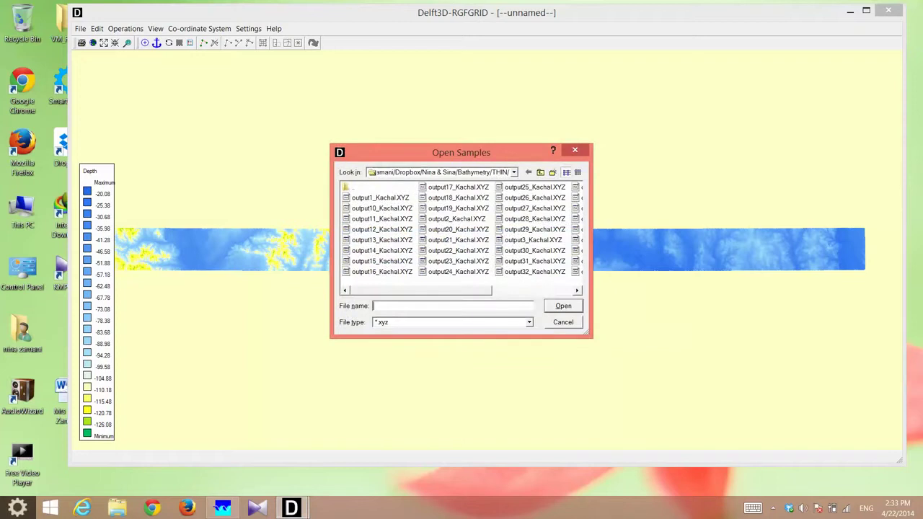
{"action": "double_click", "coordinate": [382, 207]}
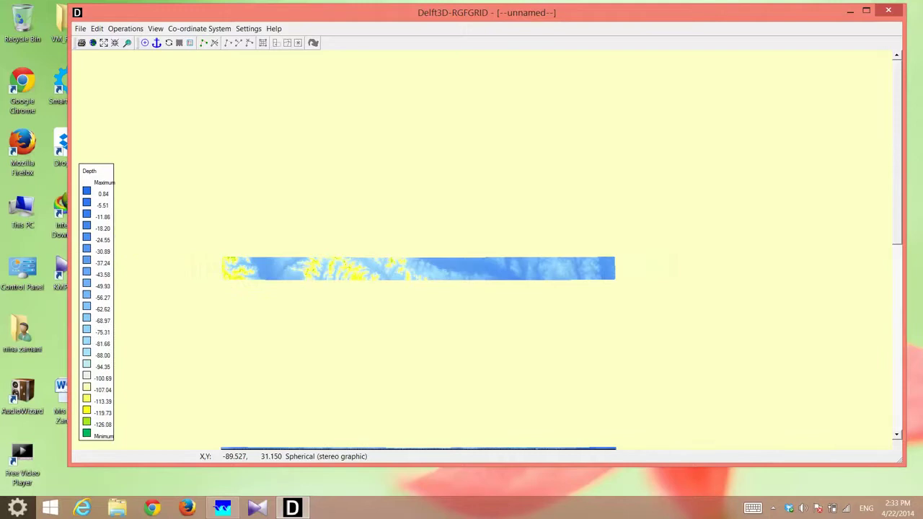
{"action": "scroll", "coordinate": [351, 298], "scroll_direction": "up", "scroll_amount": 6}
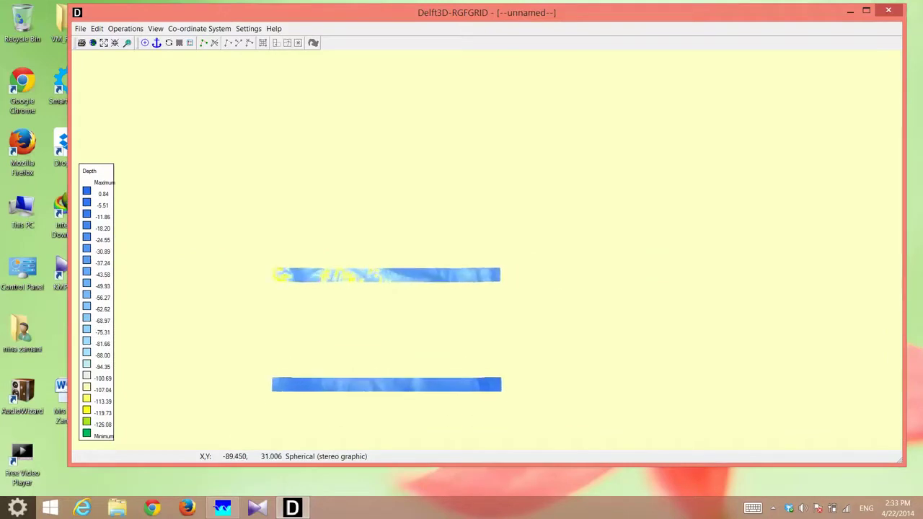
{"action": "left_click", "coordinate": [96, 28]}
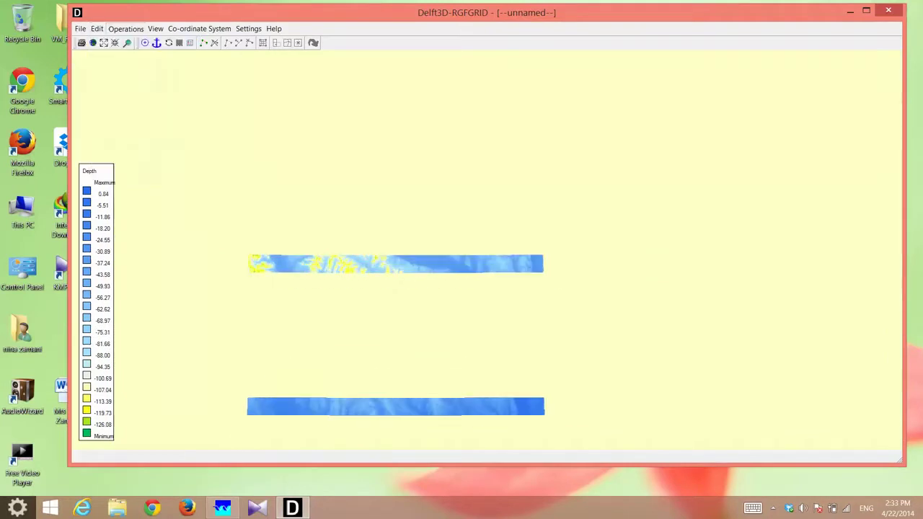
{"action": "left_click", "coordinate": [125, 28]}
{"action": "left_click", "coordinate": [773, 508]}
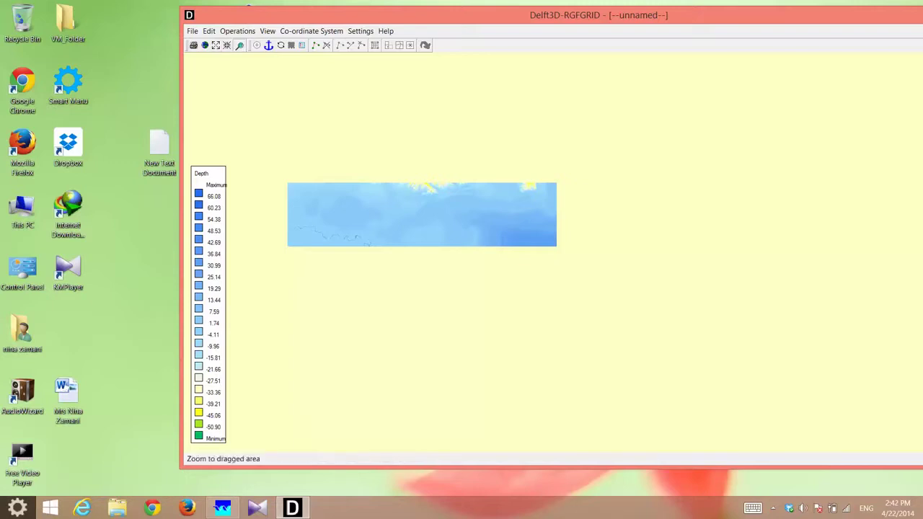
Step: Draw a new spline from west to east along the northern side of the large basin in the western bathymetry area
{"action": "left_click_drag", "start_coordinate": [281, 177], "coordinate": [493, 248]}
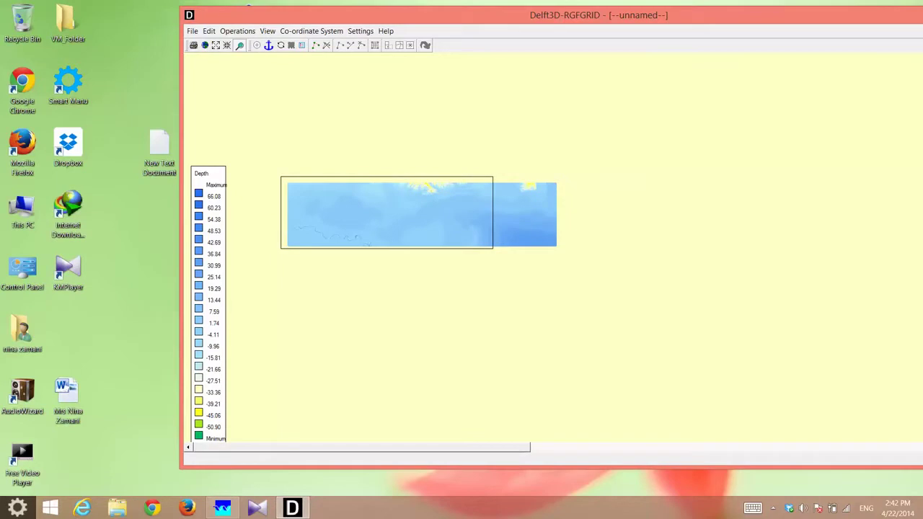
{"action": "left_click_drag", "start_coordinate": [493, 248], "coordinate": [493, 248]}
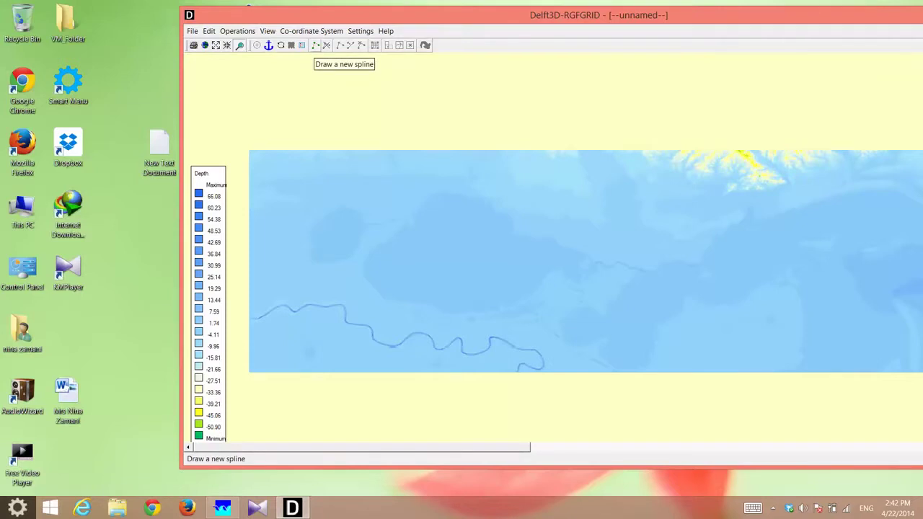
{"action": "left_click", "coordinate": [315, 44]}
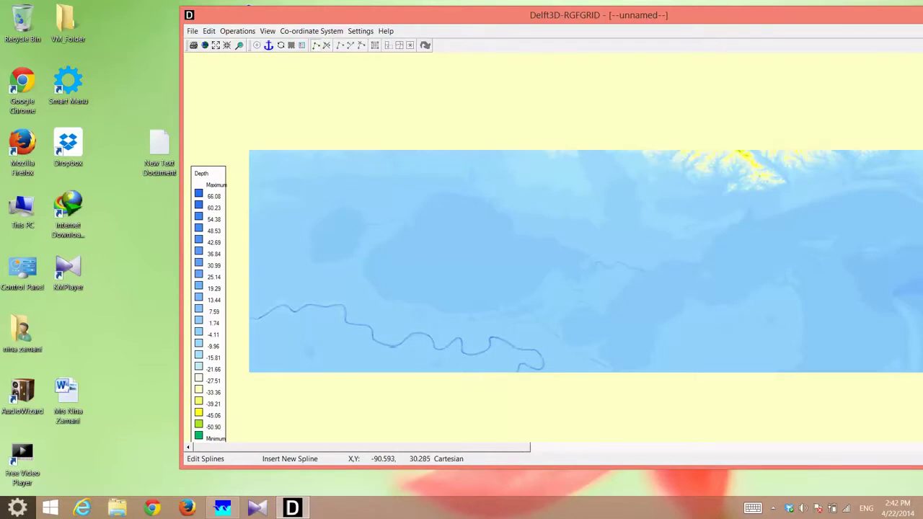
{"action": "left_click", "coordinate": [305, 227]}
{"action": "left_click", "coordinate": [382, 196]}
{"action": "left_click", "coordinate": [391, 196]}
{"action": "left_click", "coordinate": [406, 196]}
{"action": "left_click", "coordinate": [532, 207]}
{"action": "left_click", "coordinate": [548, 206]}
{"action": "left_click", "coordinate": [569, 206]}
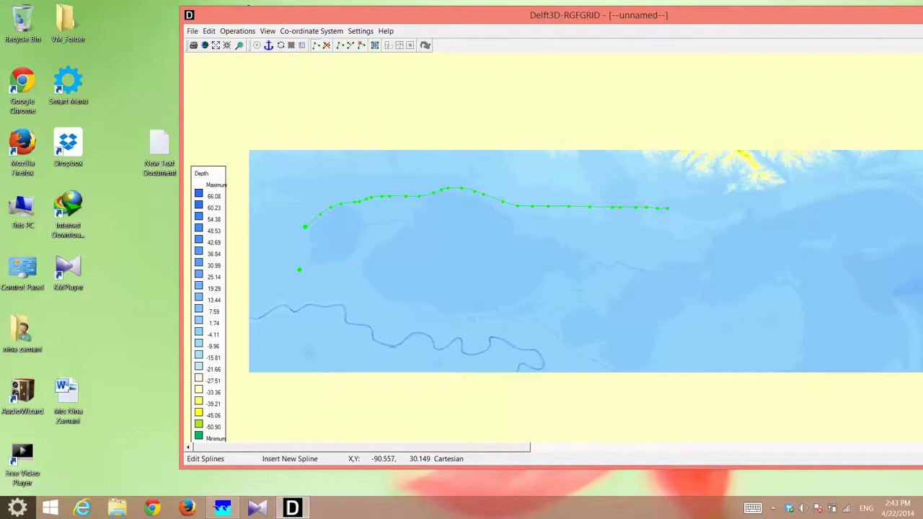
Step: Draw a second spline along the basin's southern side and short crossing splines at its western and eastern ends
{"action": "left_click", "coordinate": [336, 273]}
{"action": "left_click", "coordinate": [609, 299]}
{"action": "left_click", "coordinate": [307, 239]}
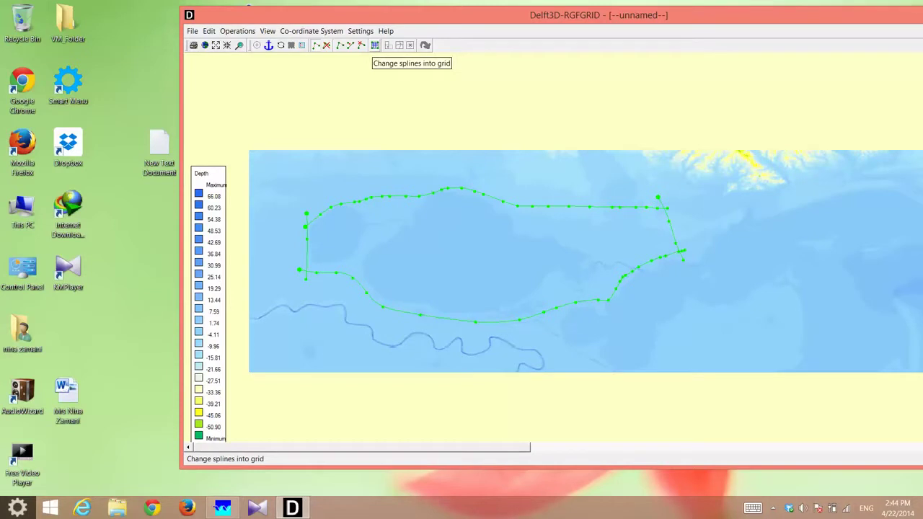
Step: Change the four splines into a grid and hide the splines with the No Splines option
{"action": "left_click", "coordinate": [374, 44]}
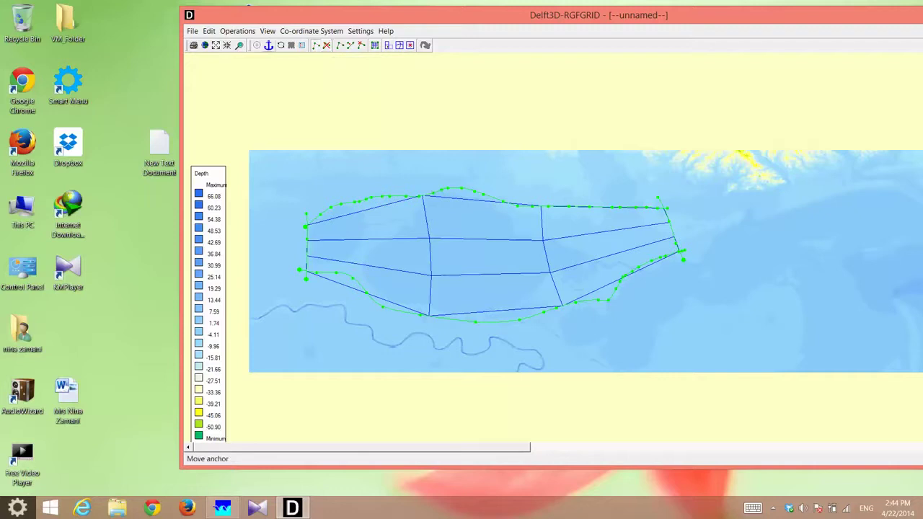
{"action": "left_click", "coordinate": [268, 31]}
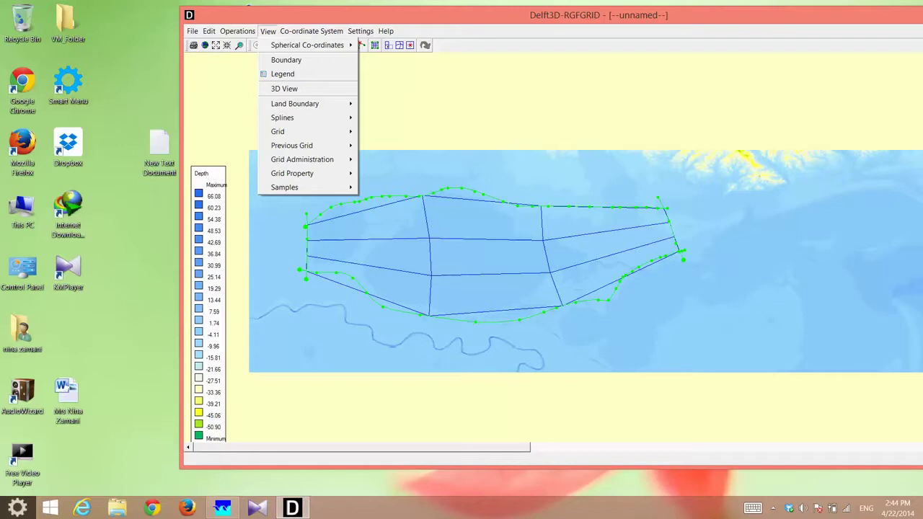
{"action": "mouse_move", "coordinate": [288, 117]}
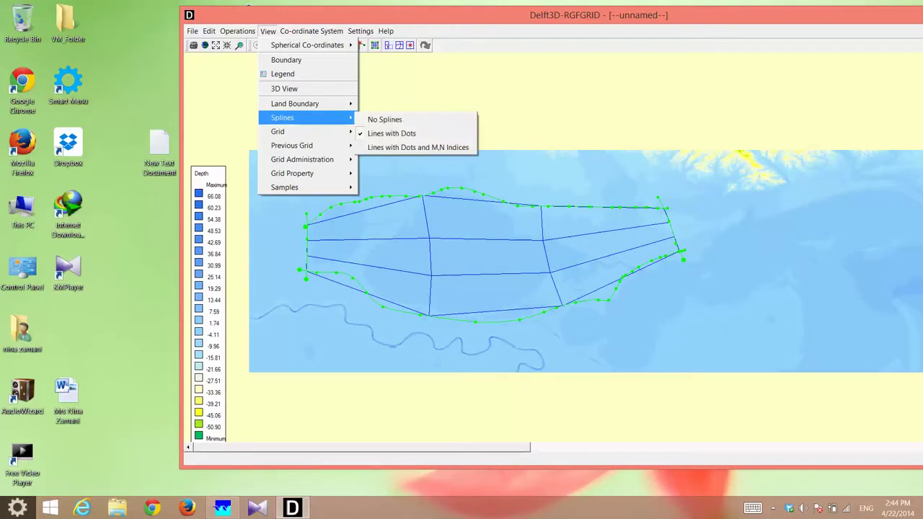
{"action": "left_click", "coordinate": [384, 119]}
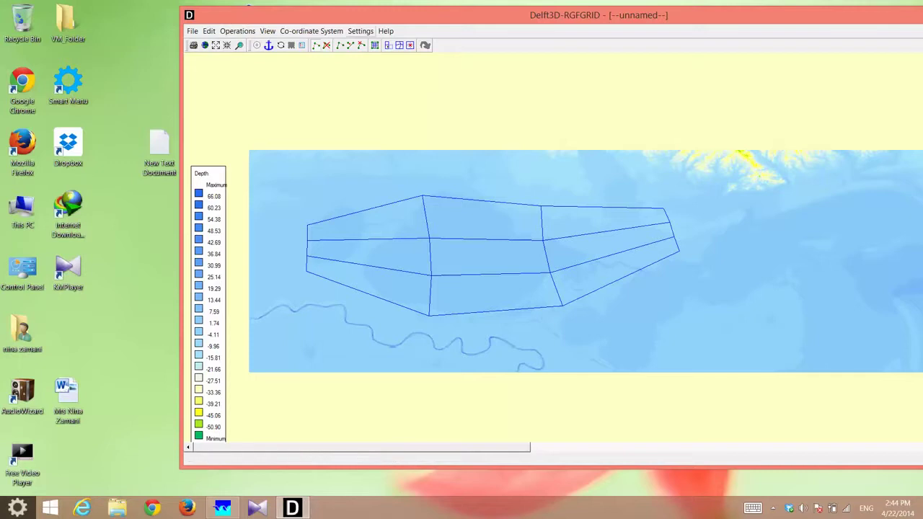
Step: Set the M-Refinement Factor to 2 in the general parameters, keeping Stay on Startup Directory at 0
{"action": "key", "text": "alt+s"}
{"action": "key", "text": "Down"}
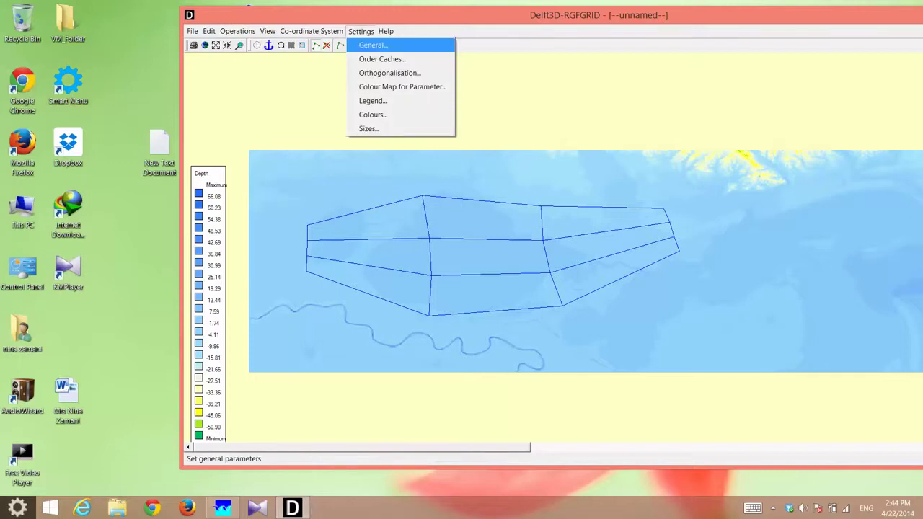
{"action": "key", "text": "Return"}
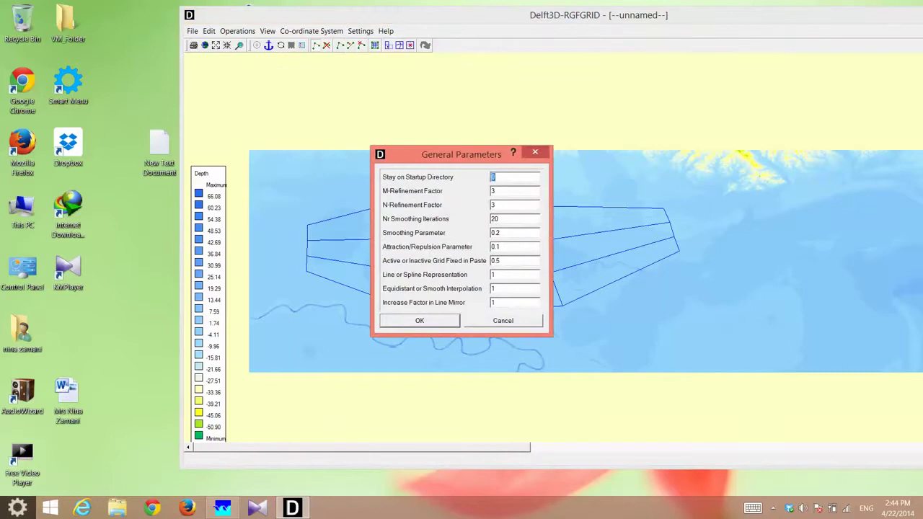
{"action": "left_click_drag", "start_coordinate": [450, 154], "coordinate": [354, 65]}
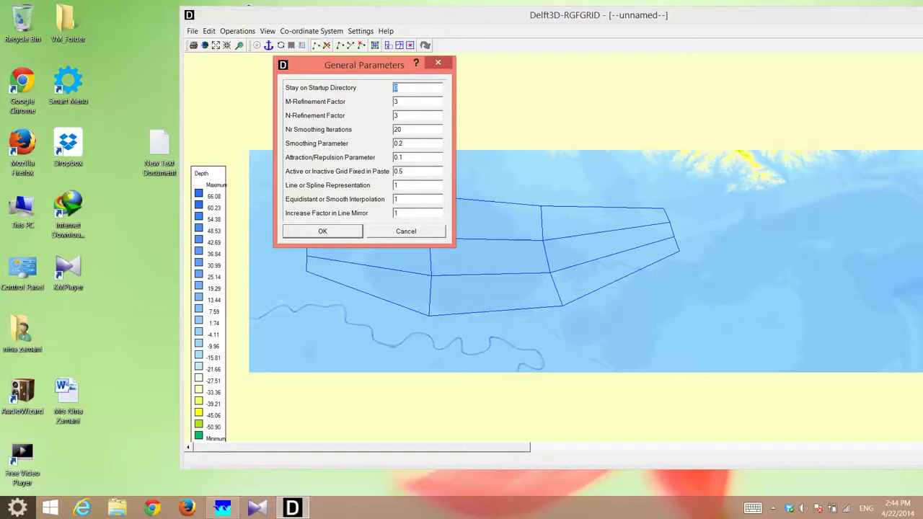
{"action": "left_click_drag", "start_coordinate": [353, 64], "coordinate": [307, 31]}
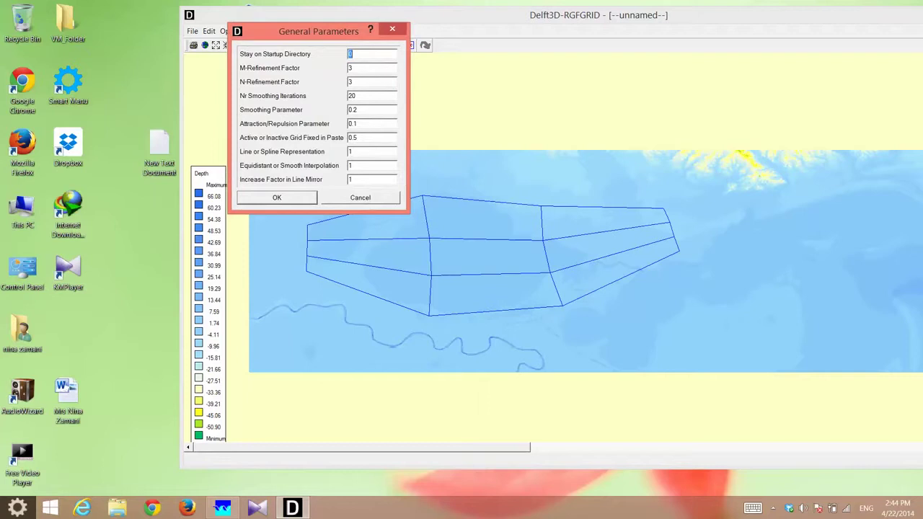
{"action": "type", "text": "0"}
{"action": "key", "text": "Tab"}
{"action": "type", "text": "2"}
{"action": "key", "text": "Return"}
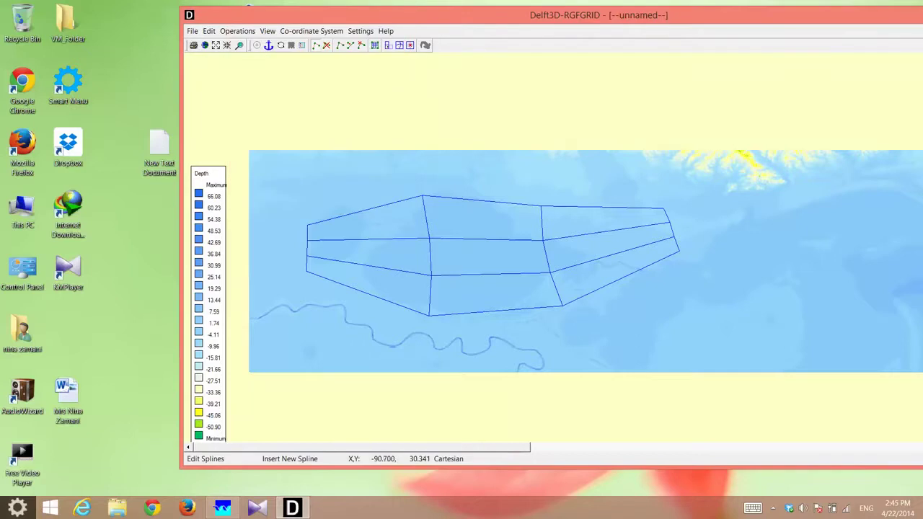
Step: Refine the whole grid twice with the current refinement factors
{"action": "left_click", "coordinate": [238, 31]}
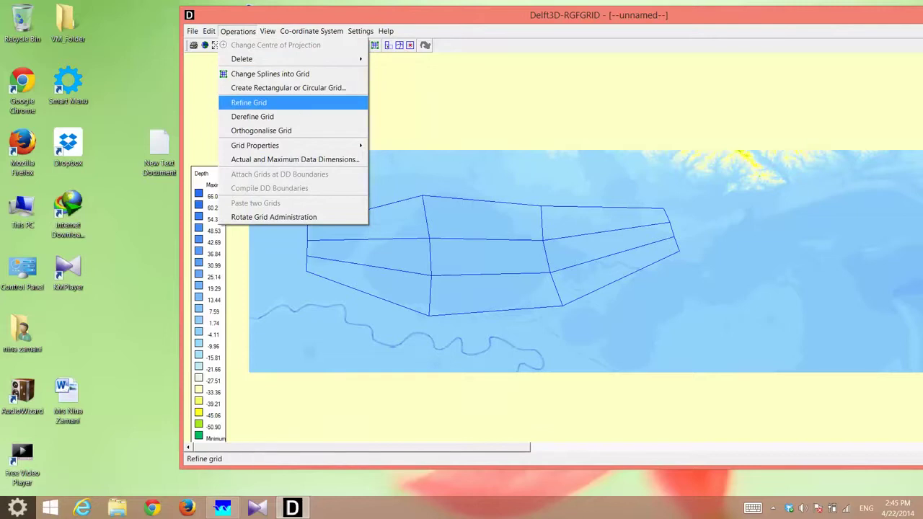
{"action": "left_click", "coordinate": [249, 103]}
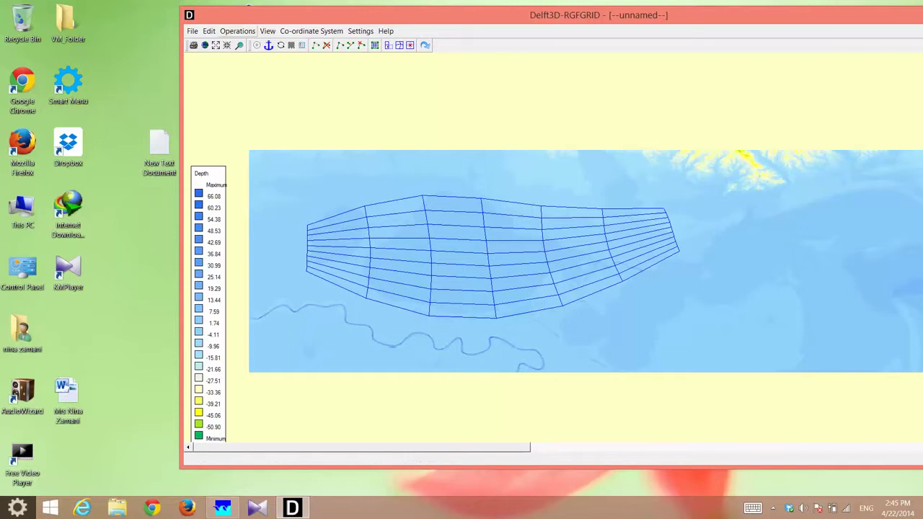
{"action": "left_click", "coordinate": [237, 31]}
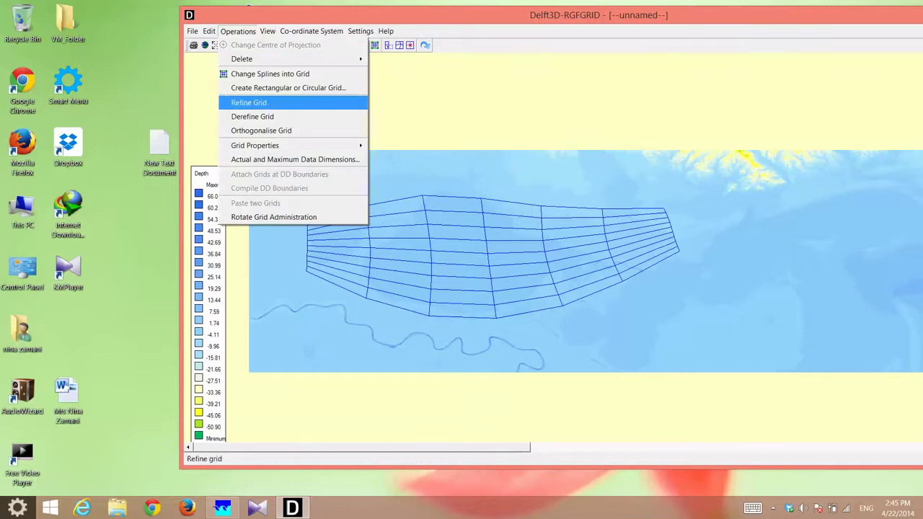
{"action": "key", "text": "Return"}
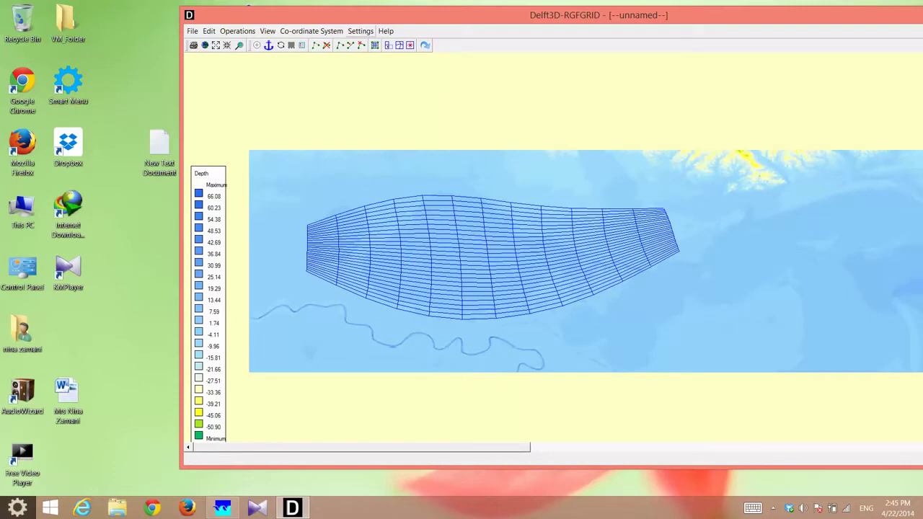
Step: Set the M-Refinement Factor to 3 and the N-Refinement Factor to 2 in the general parameters, and refine the grid once
{"action": "key", "text": "alt+s"}
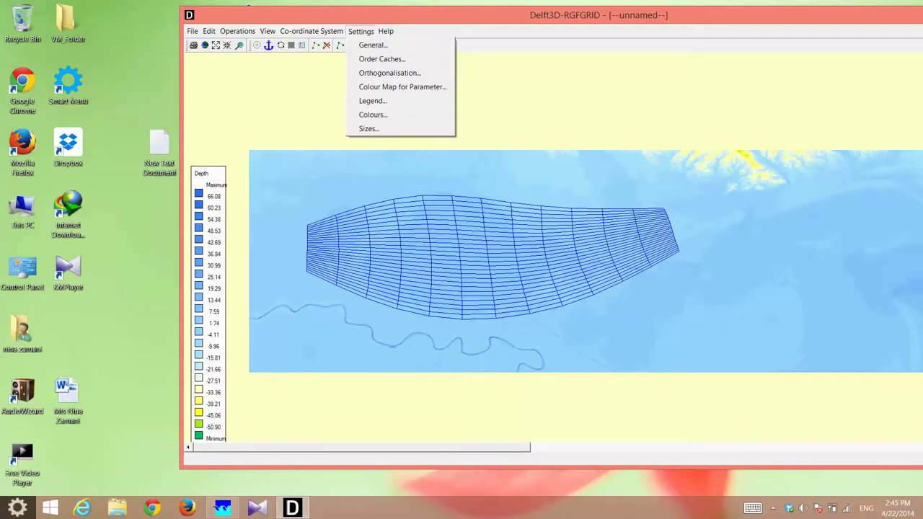
{"action": "key", "text": "Down"}
{"action": "key", "text": "Down"}
{"action": "key", "text": "Up"}
{"action": "key", "text": "Down"}
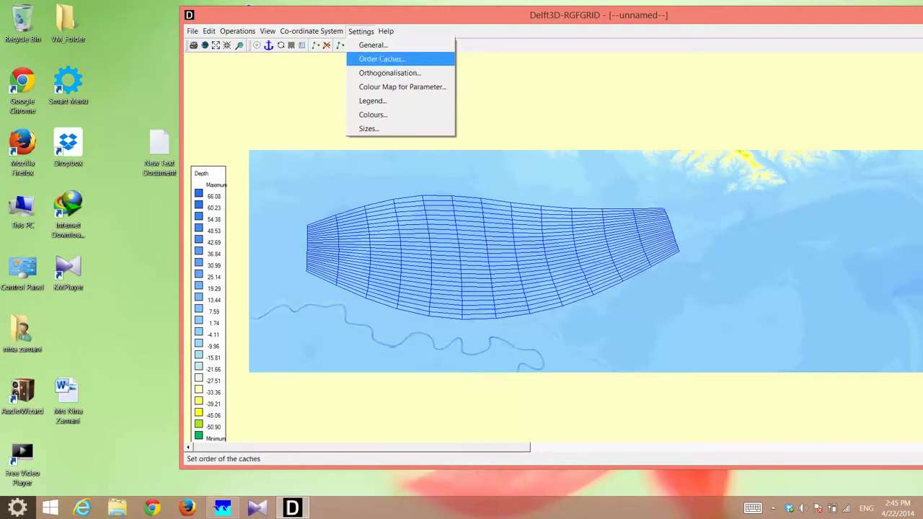
{"action": "key", "text": "Down"}
{"action": "key", "text": "Down"}
{"action": "key", "text": "Down"}
{"action": "key", "text": "Down"}
{"action": "key", "text": "Down"}
{"action": "key", "text": "Up"}
{"action": "key", "text": "Up"}
{"action": "key", "text": "Up"}
{"action": "key", "text": "Up"}
{"action": "key", "text": "Up"}
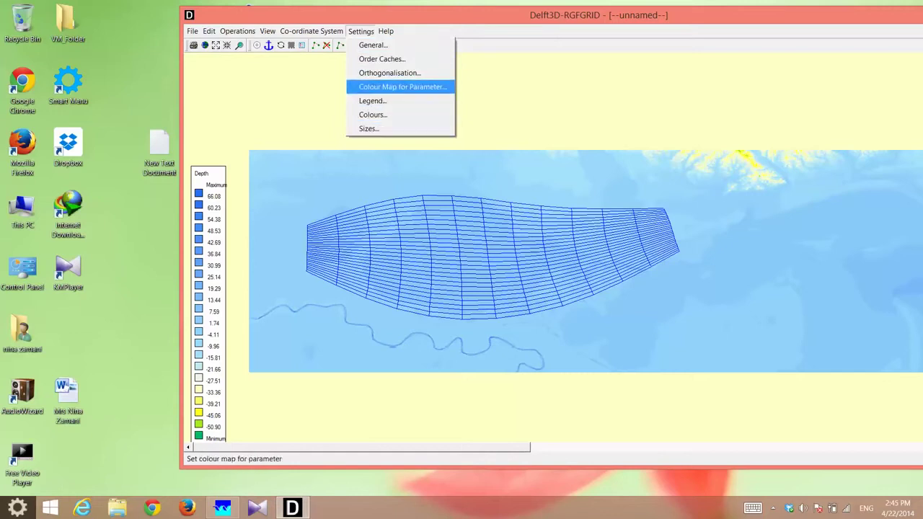
{"action": "key", "text": "Escape"}
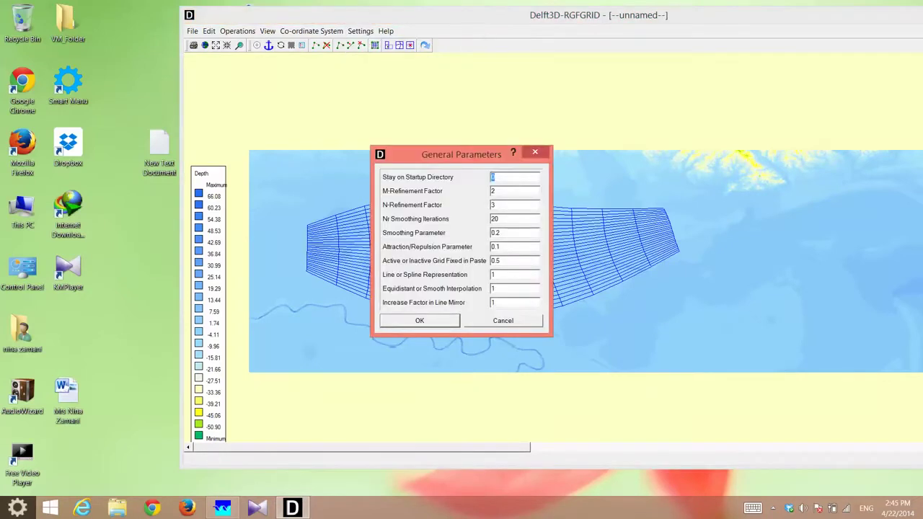
{"action": "left_click", "coordinate": [515, 190]}
{"action": "double_click", "coordinate": [499, 205]}
{"action": "type", "text": "2"}
{"action": "left_click", "coordinate": [515, 190]}
{"action": "type", "text": "3"}
{"action": "left_click", "coordinate": [419, 320]}
{"action": "left_click", "coordinate": [237, 31]}
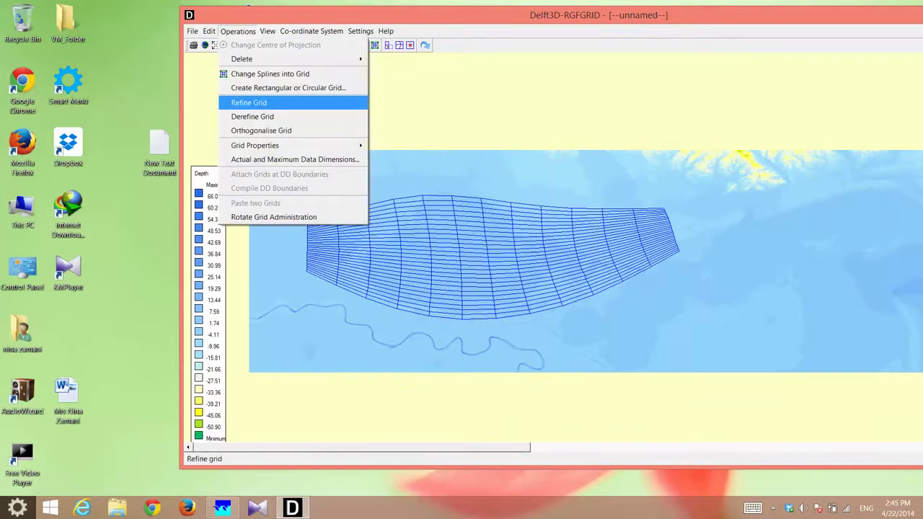
{"action": "left_click", "coordinate": [248, 102]}
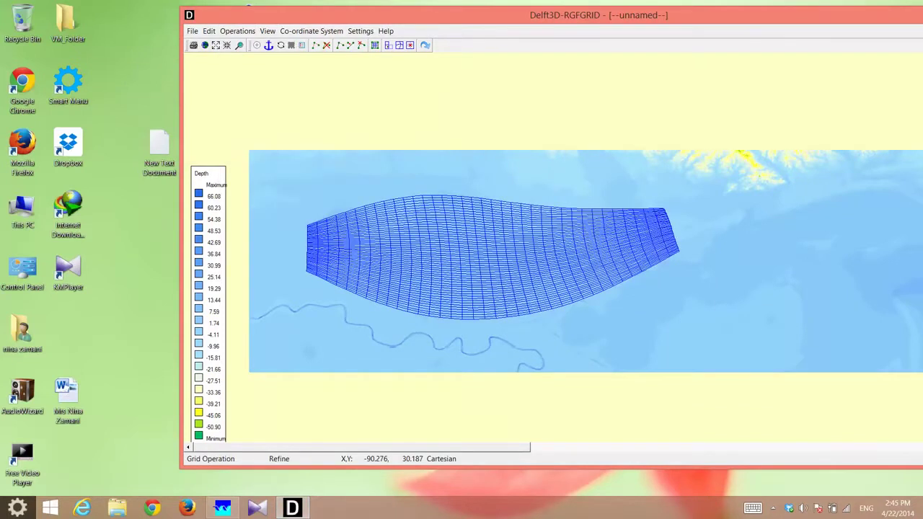
Step: Examine the refined grid's cell spacing close up over the bathymetry around the small channel in the basin's northwest
{"action": "scroll", "coordinate": [411, 262], "scroll_direction": "up", "scroll_amount": 1}
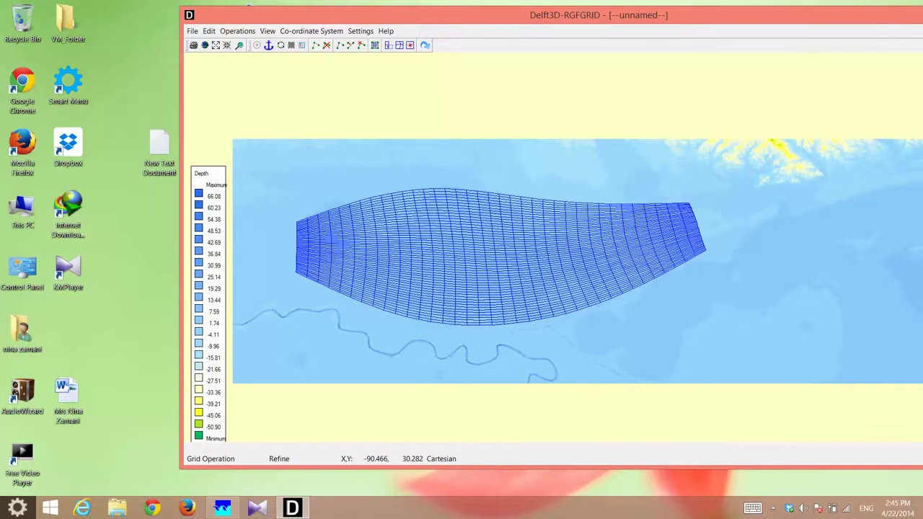
{"action": "scroll", "coordinate": [425, 259], "scroll_direction": "up", "scroll_amount": 5}
{"action": "scroll", "coordinate": [425, 258], "scroll_direction": "up", "scroll_amount": 8}
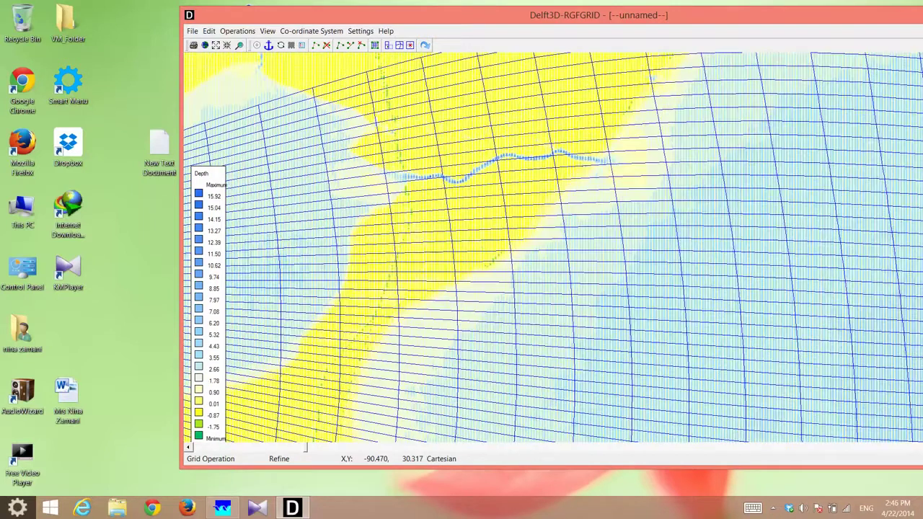
{"action": "scroll", "coordinate": [425, 259], "scroll_direction": "down", "scroll_amount": 1}
{"action": "scroll", "coordinate": [424, 259], "scroll_direction": "down", "scroll_amount": 1}
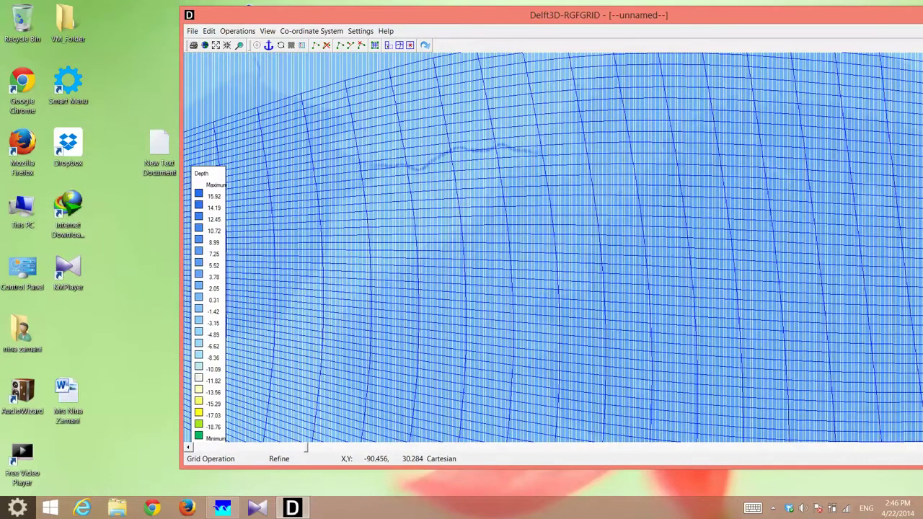
{"action": "scroll", "coordinate": [424, 259], "scroll_direction": "up", "scroll_amount": 1}
{"action": "scroll", "coordinate": [425, 259], "scroll_direction": "down", "scroll_amount": 1}
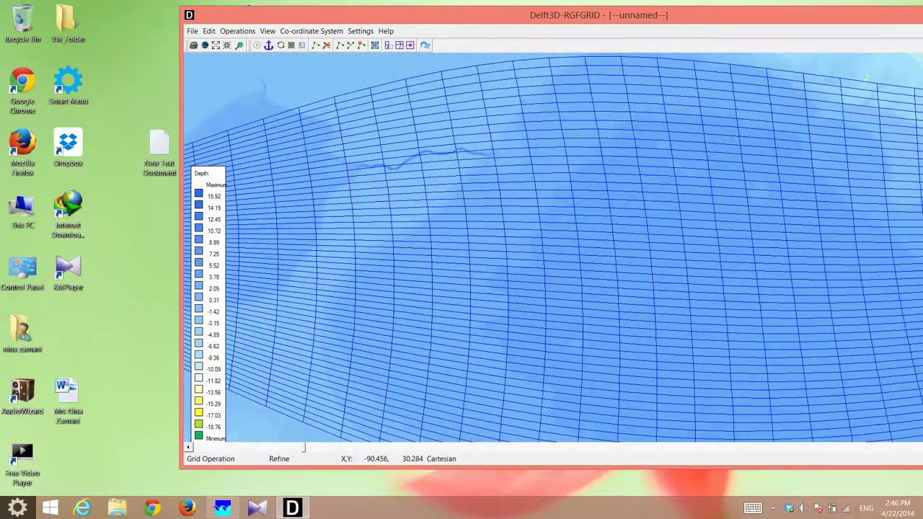
Step: Refine the whole grid two more times with the current M and N refinement factors
{"action": "scroll", "coordinate": [425, 259], "scroll_direction": "down", "scroll_amount": 1}
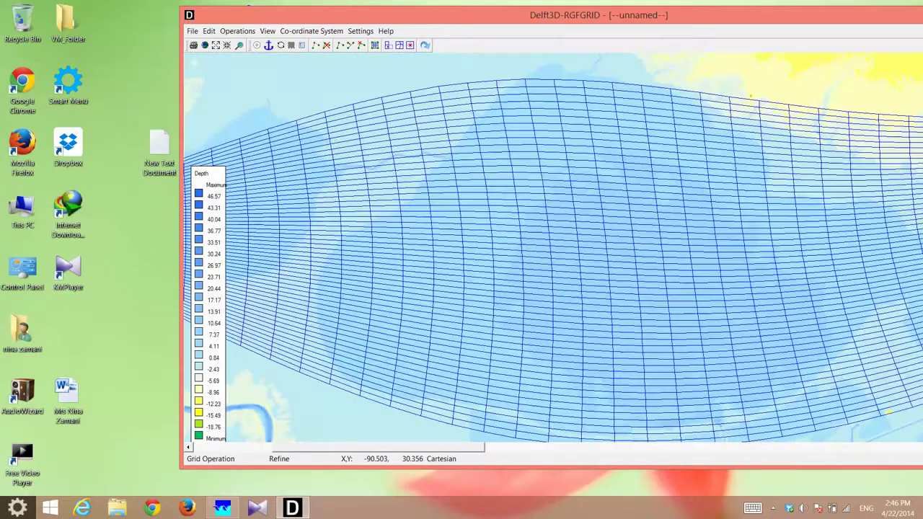
{"action": "scroll", "coordinate": [425, 259], "scroll_direction": "down", "scroll_amount": 1}
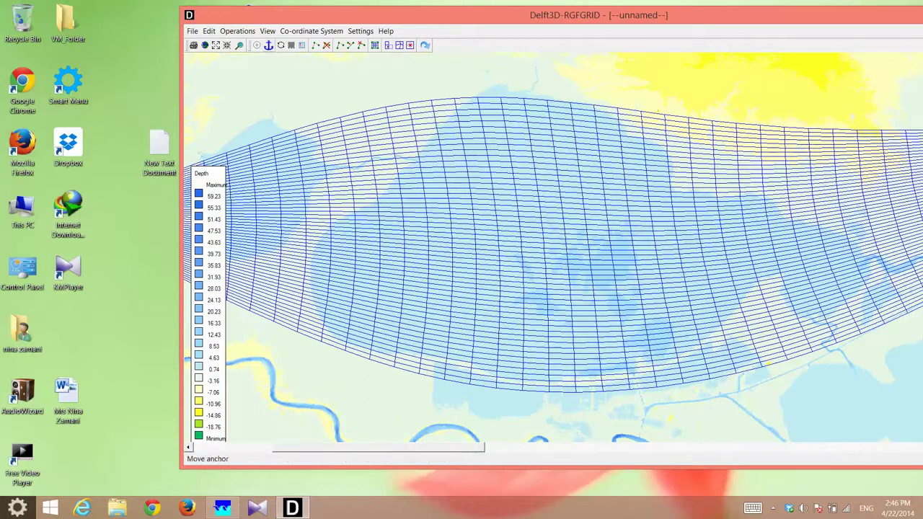
{"action": "left_click", "coordinate": [237, 31]}
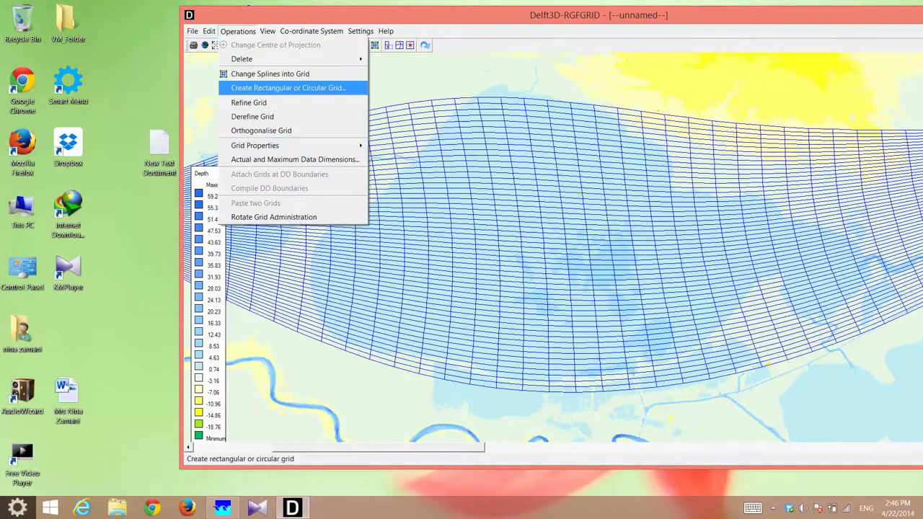
{"action": "left_click", "coordinate": [249, 103]}
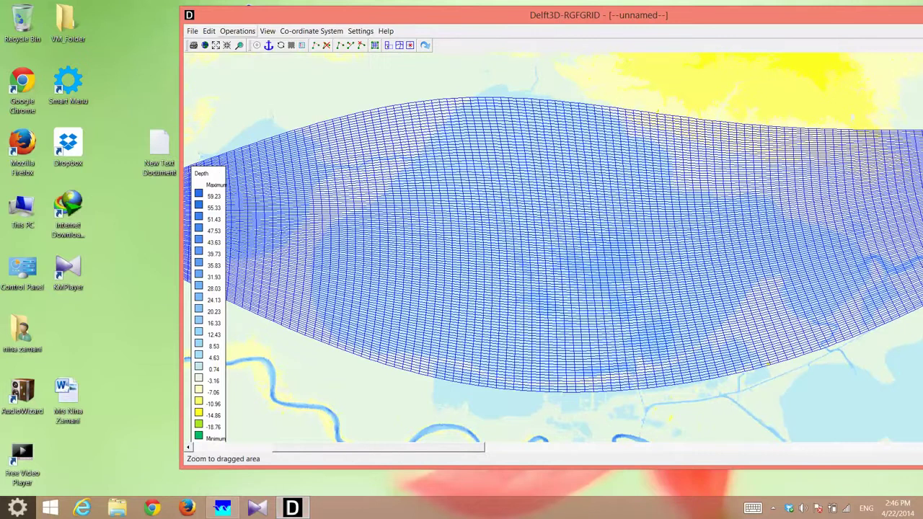
{"action": "left_click", "coordinate": [238, 31]}
{"action": "left_click", "coordinate": [249, 101]}
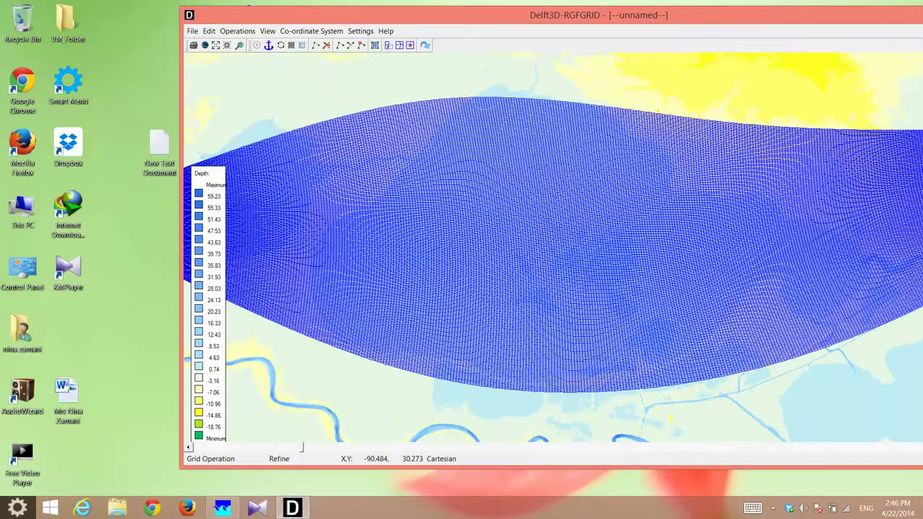
Step: Examine the density of the refined grid around the small northwest channel and over the grid's full extent
{"action": "scroll", "coordinate": [552, 248], "scroll_direction": "up", "scroll_amount": 3}
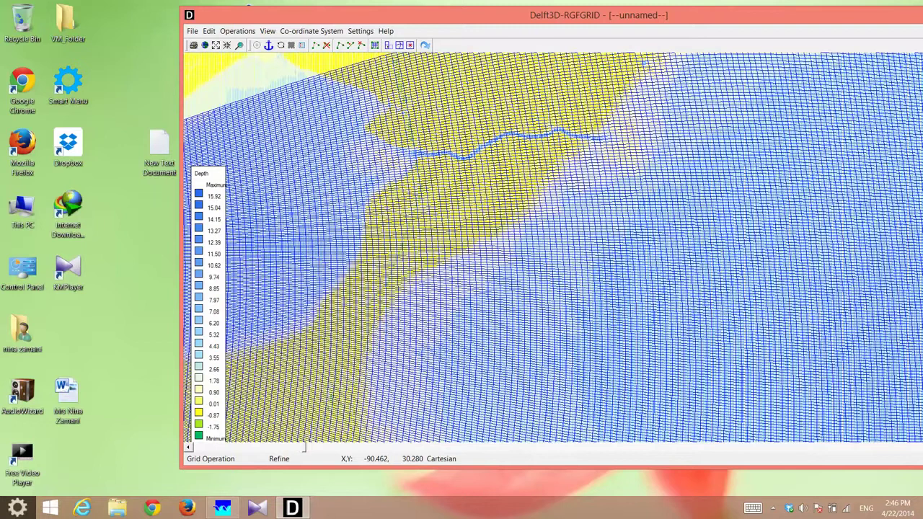
{"action": "scroll", "coordinate": [404, 176], "scroll_direction": "up", "scroll_amount": 2}
{"action": "scroll", "coordinate": [432, 165], "scroll_direction": "down", "scroll_amount": 1}
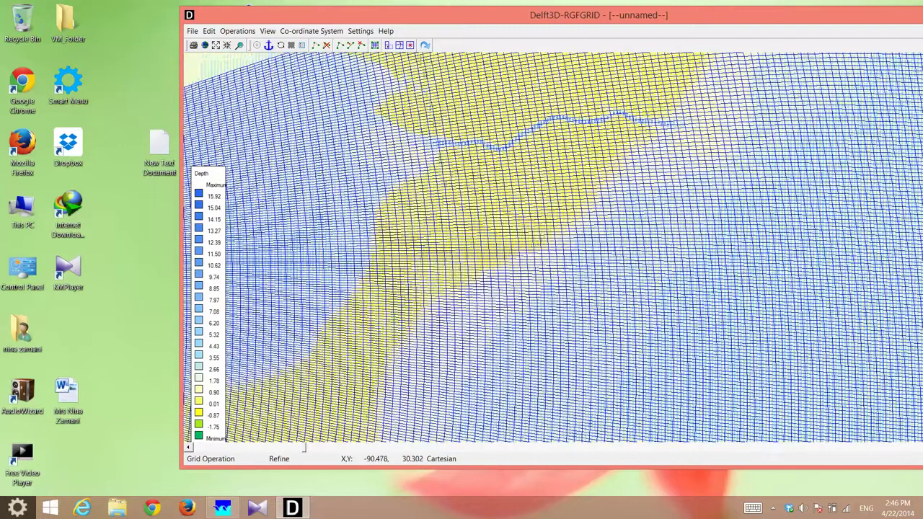
{"action": "scroll", "coordinate": [321, 93], "scroll_direction": "down", "scroll_amount": 1}
{"action": "scroll", "coordinate": [246, 109], "scroll_direction": "down", "scroll_amount": 1}
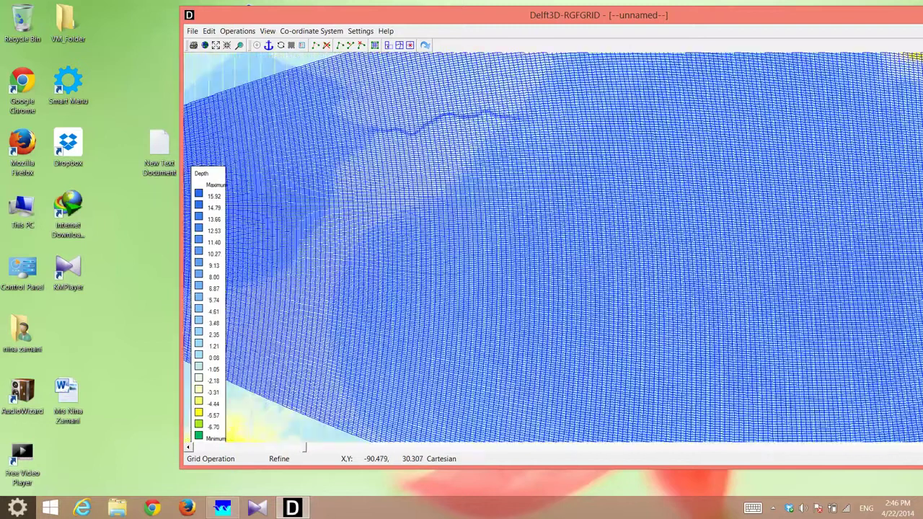
{"action": "scroll", "coordinate": [552, 247], "scroll_direction": "down", "scroll_amount": 2}
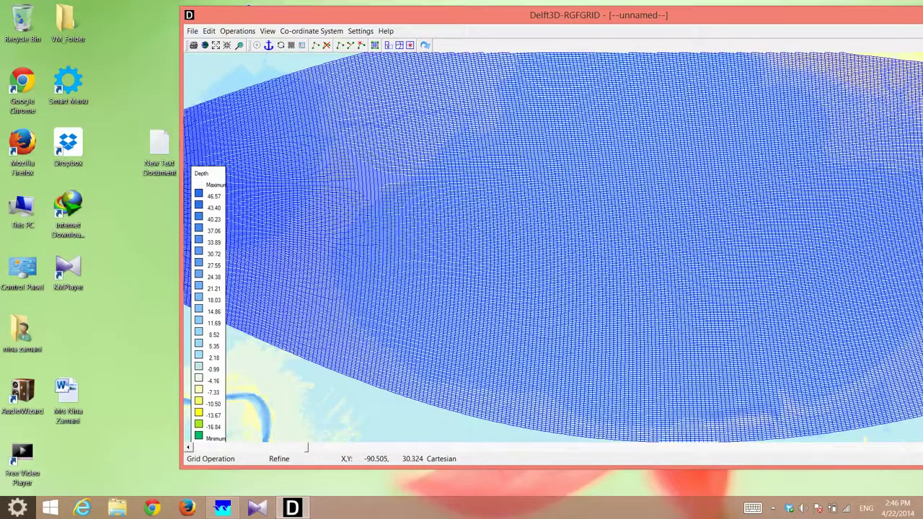
{"action": "scroll", "coordinate": [553, 247], "scroll_direction": "down", "scroll_amount": 1}
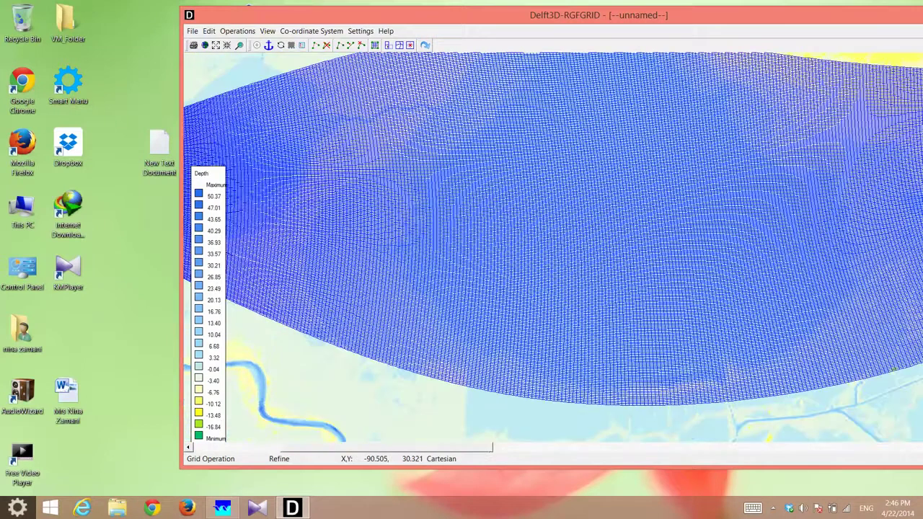
{"action": "scroll", "coordinate": [552, 248], "scroll_direction": "down", "scroll_amount": 1}
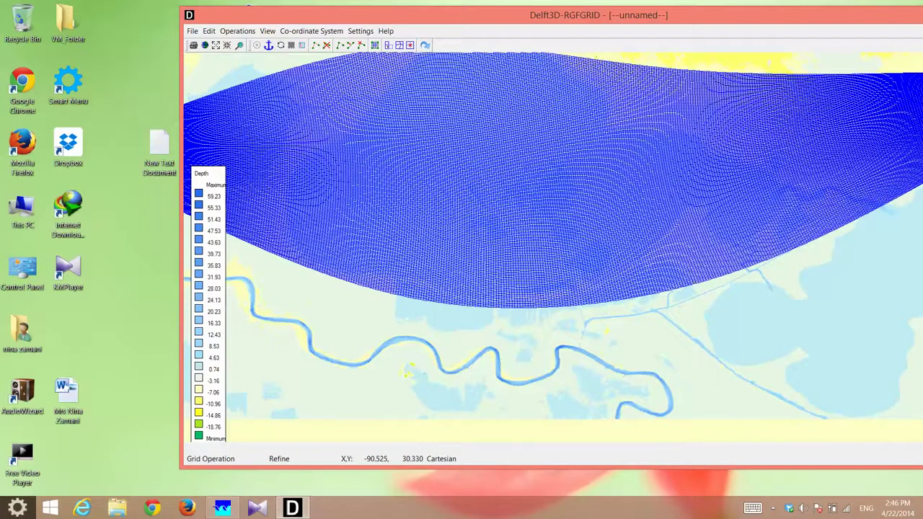
{"action": "scroll", "coordinate": [553, 248], "scroll_direction": "down", "scroll_amount": 1}
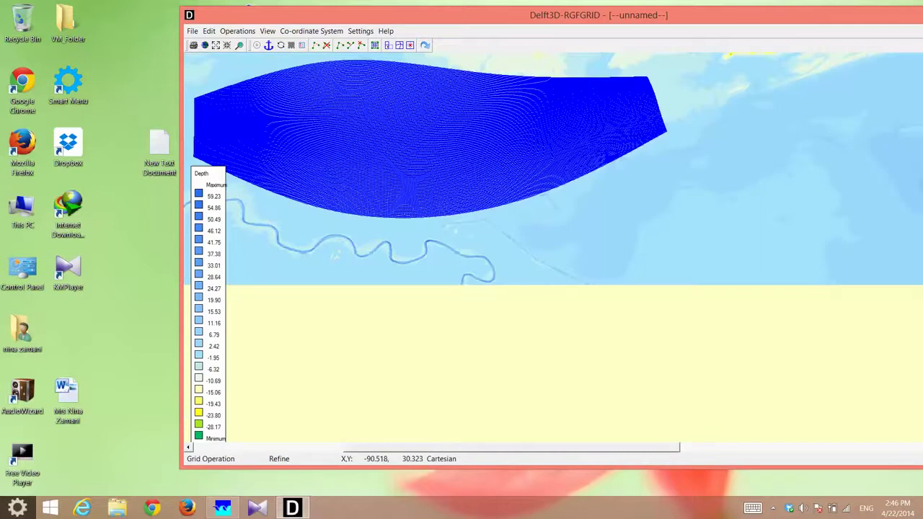
{"action": "scroll", "coordinate": [552, 247], "scroll_direction": "down", "scroll_amount": 1}
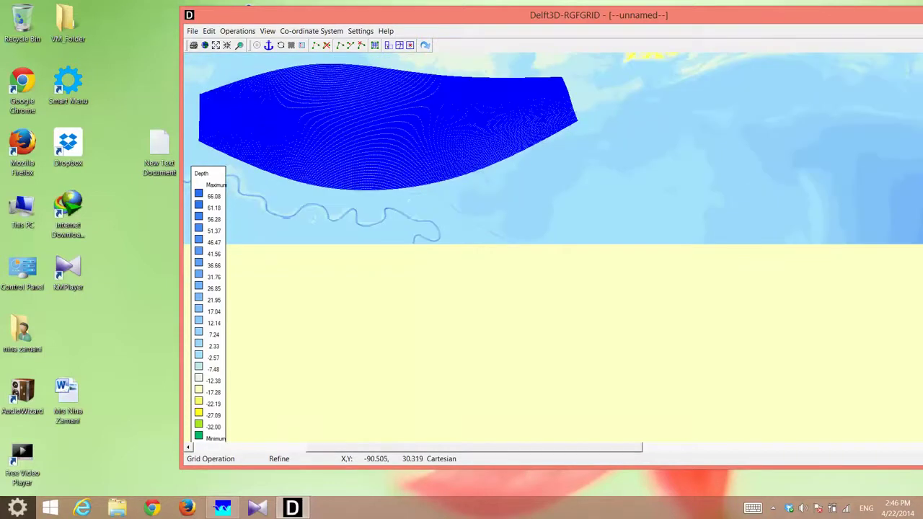
{"action": "scroll", "coordinate": [227, 87], "scroll_direction": "up", "scroll_amount": 1}
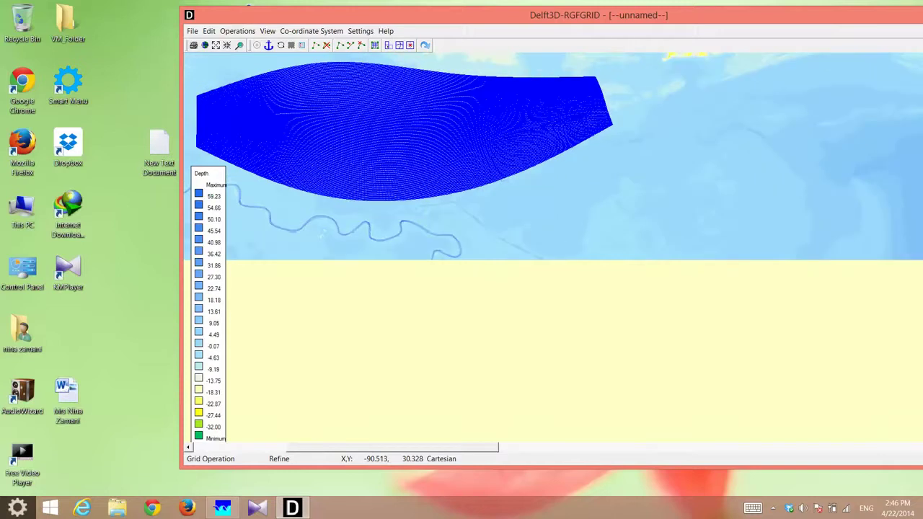
{"action": "scroll", "coordinate": [246, 88], "scroll_direction": "up", "scroll_amount": 1}
{"action": "scroll", "coordinate": [238, 79], "scroll_direction": "up", "scroll_amount": 1}
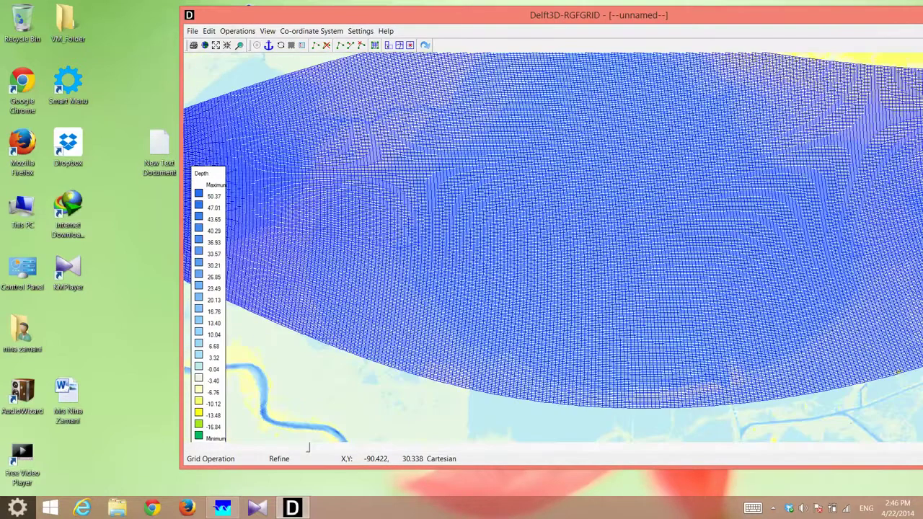
{"action": "scroll", "coordinate": [238, 79], "scroll_direction": "up", "scroll_amount": 1}
{"action": "scroll", "coordinate": [552, 253], "scroll_direction": "up", "scroll_amount": 3}
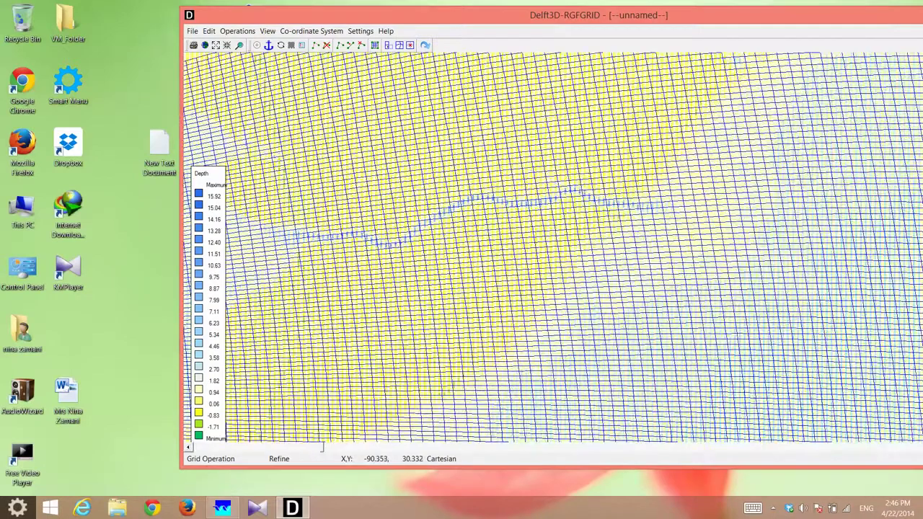
{"action": "scroll", "coordinate": [553, 253], "scroll_direction": "down", "scroll_amount": 3}
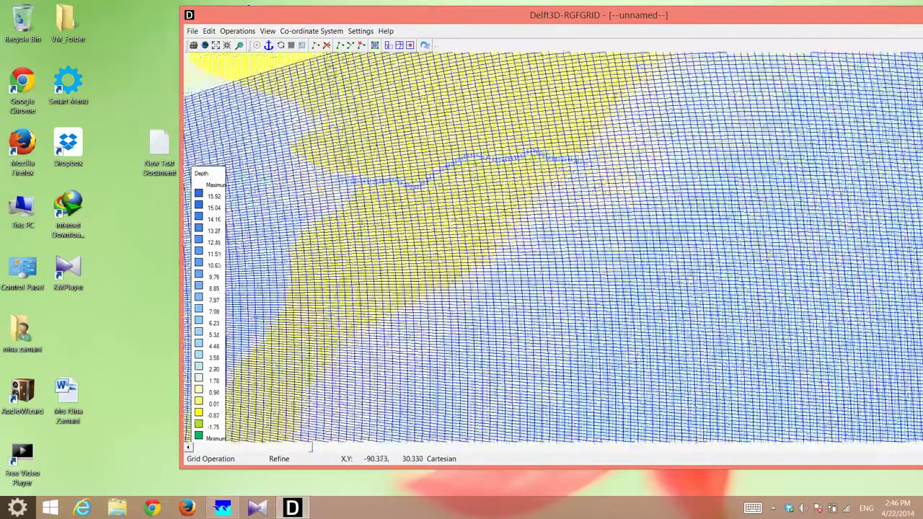
{"action": "scroll", "coordinate": [414, 83], "scroll_direction": "down", "scroll_amount": 1}
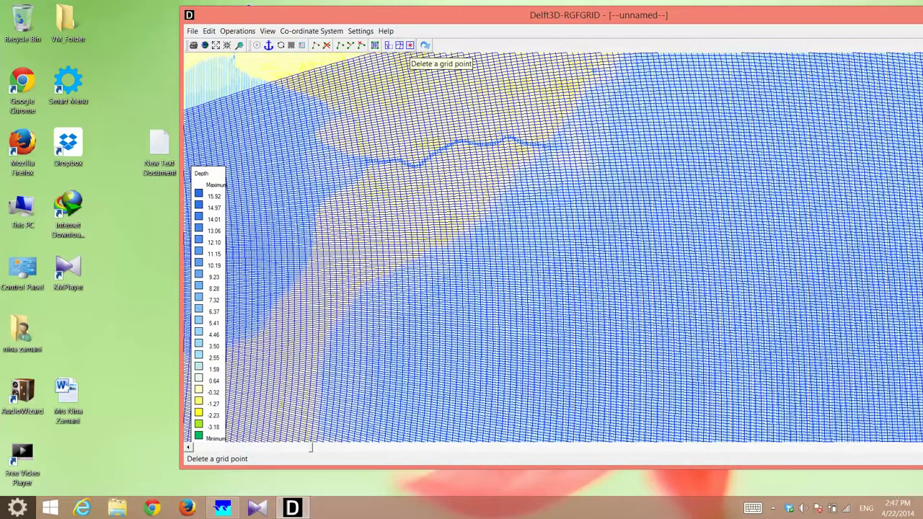
Step: Delete a cluster of grid points along the northern boundary, northwest of the small channel, to cut a notch in the grid edge
{"action": "left_click", "coordinate": [410, 45]}
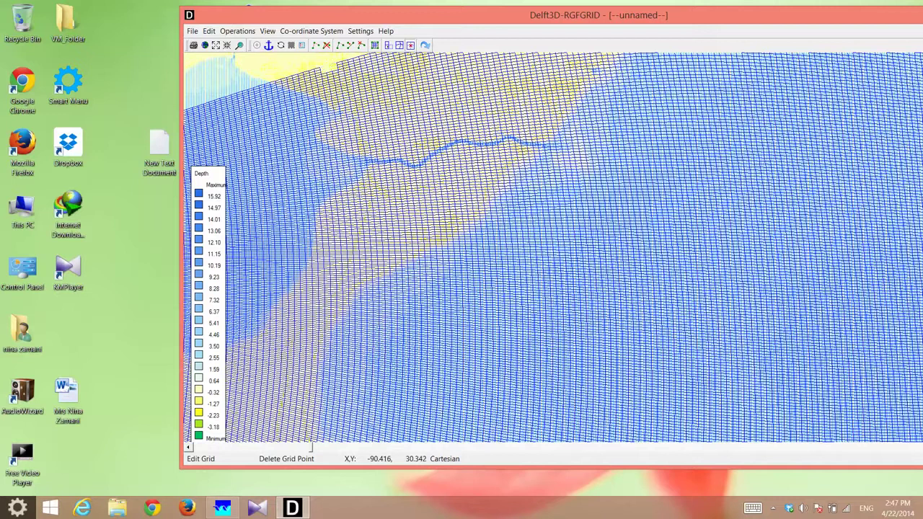
{"action": "left_click", "coordinate": [341, 66]}
{"action": "left_click", "coordinate": [355, 66]}
{"action": "left_click", "coordinate": [361, 66]}
{"action": "left_click", "coordinate": [366, 64]}
{"action": "left_click", "coordinate": [350, 72]}
{"action": "left_click", "coordinate": [344, 71]}
{"action": "left_click", "coordinate": [328, 73]}
{"action": "left_click", "coordinate": [339, 77]}
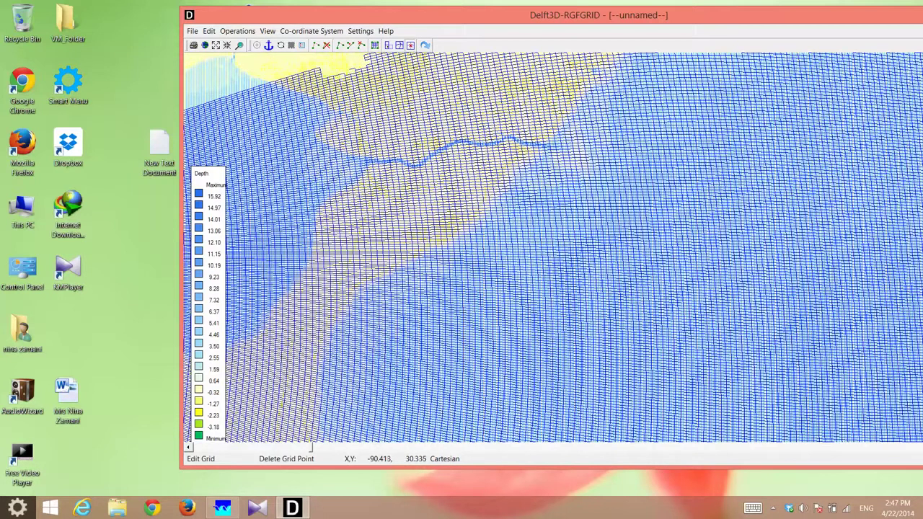
{"action": "left_click", "coordinate": [347, 76]}
{"action": "left_click", "coordinate": [344, 74]}
{"action": "left_click", "coordinate": [345, 75]}
{"action": "left_click", "coordinate": [345, 74]}
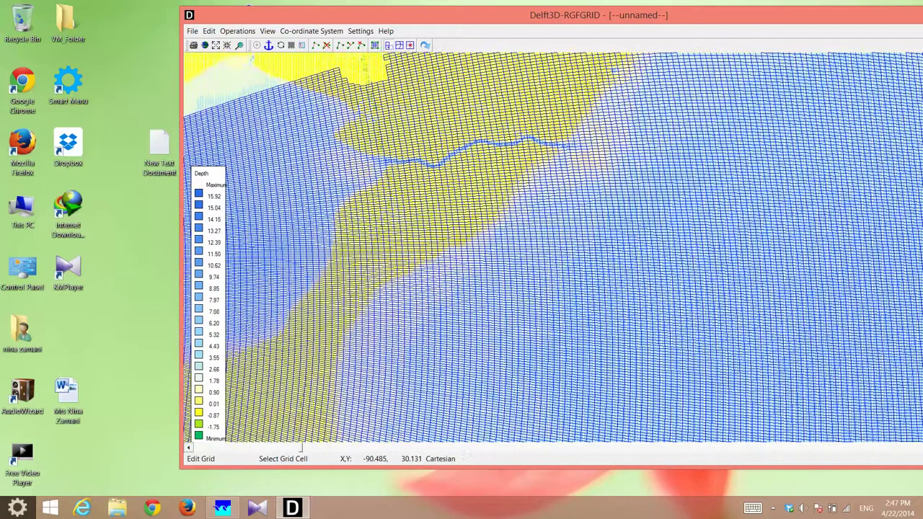
Step: Add grid cells outside the northwest boundary: three side by side along the edge and two stacked outward from the easternmost one
{"action": "left_click", "coordinate": [189, 448]}
{"action": "left_click", "coordinate": [189, 448]}
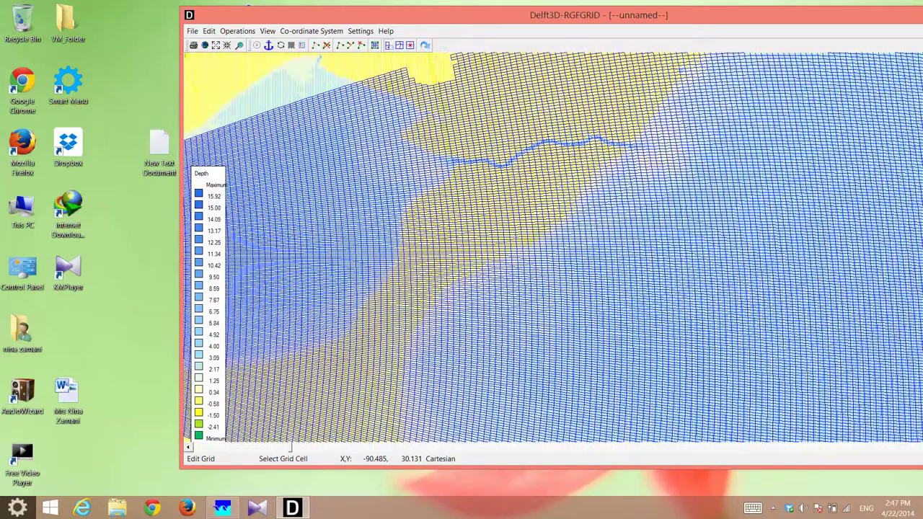
{"action": "left_click", "coordinate": [189, 448]}
{"action": "left_click", "coordinate": [189, 447]}
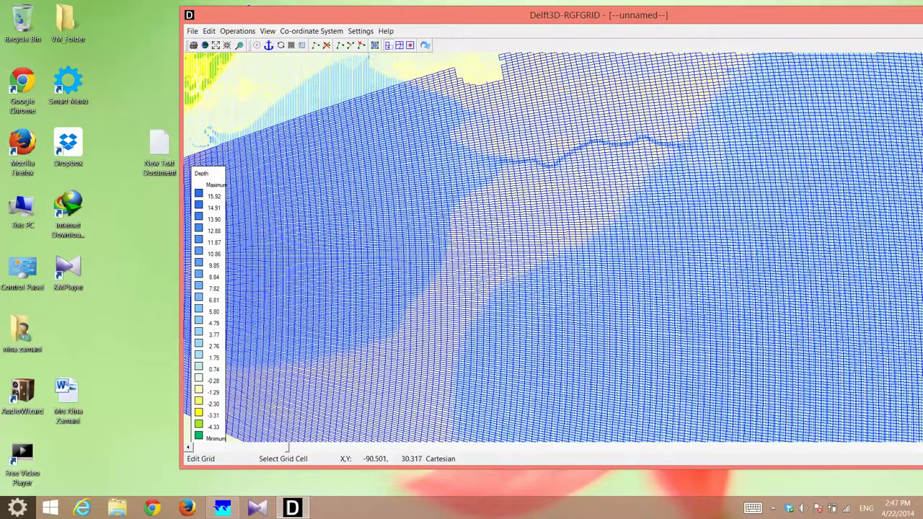
{"action": "left_click", "coordinate": [239, 45]}
{"action": "left_click_drag", "start_coordinate": [271, 99], "coordinate": [330, 139]}
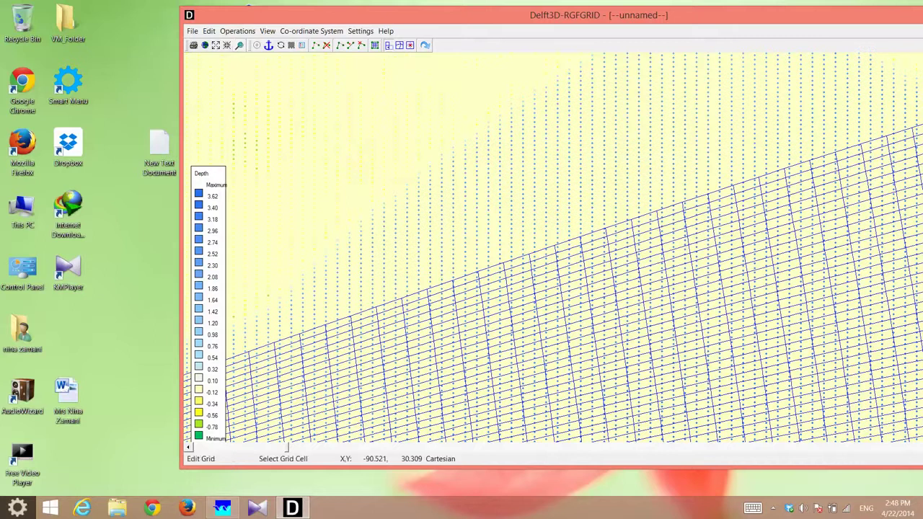
{"action": "left_click", "coordinate": [414, 291]}
{"action": "left_click", "coordinate": [440, 282]}
{"action": "left_click", "coordinate": [465, 272]}
{"action": "left_click", "coordinate": [464, 264]}
{"action": "left_click", "coordinate": [463, 259]}
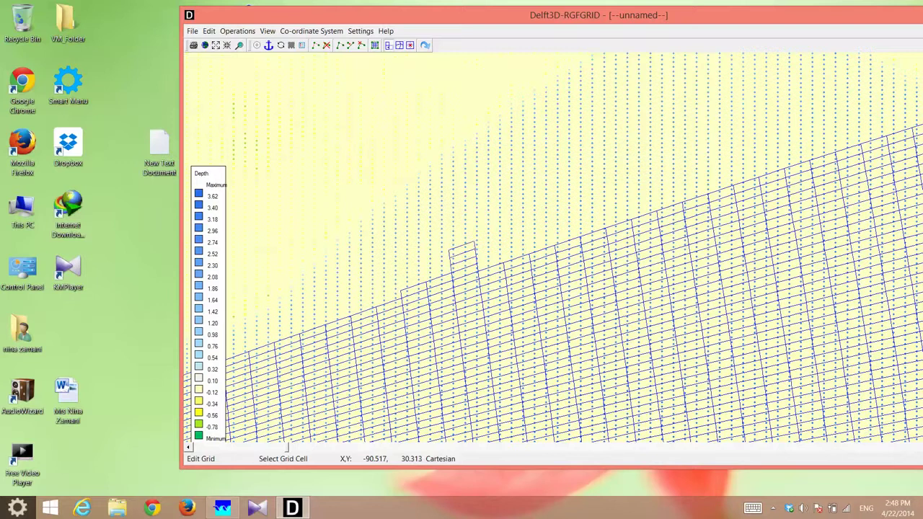
Step: Extend the added column of cells outward, add one cell on its west side, and fill a second column down its east side
{"action": "left_click", "coordinate": [462, 242]}
{"action": "left_click", "coordinate": [441, 249]}
{"action": "left_click", "coordinate": [461, 231]}
{"action": "left_click", "coordinate": [460, 222]}
{"action": "left_click", "coordinate": [458, 215]}
{"action": "left_click", "coordinate": [476, 213]}
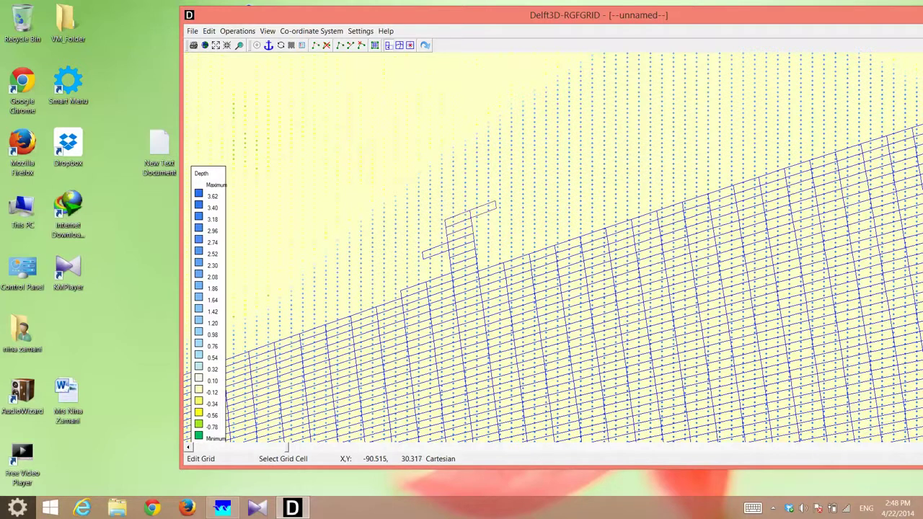
{"action": "left_click", "coordinate": [489, 215]}
{"action": "left_click", "coordinate": [491, 220]}
{"action": "left_click", "coordinate": [494, 231]}
{"action": "left_click", "coordinate": [496, 240]}
{"action": "left_click", "coordinate": [498, 253]}
Step: Inspect the edited northern edge and the full grid outline over the bathymetry
{"action": "scroll", "coordinate": [467, 264], "scroll_direction": "down", "scroll_amount": 2}
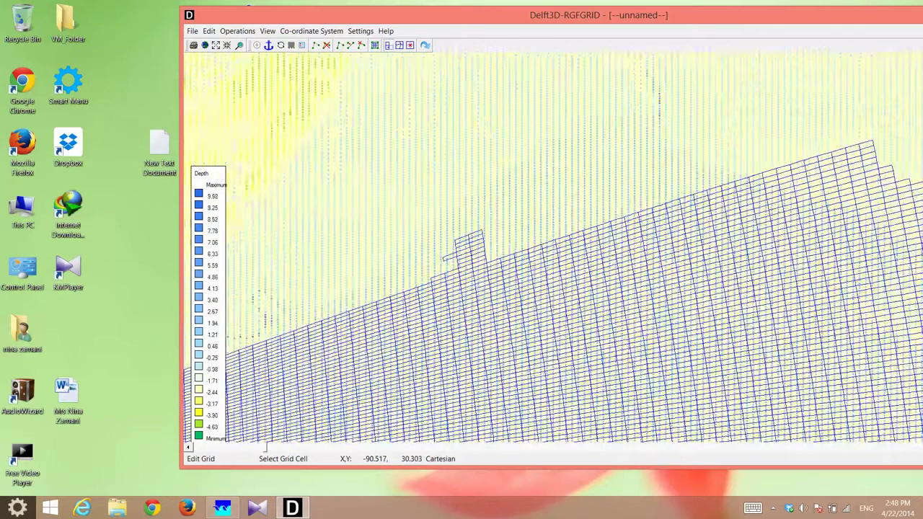
{"action": "scroll", "coordinate": [467, 264], "scroll_direction": "down", "scroll_amount": 1}
{"action": "scroll", "coordinate": [467, 264], "scroll_direction": "down", "scroll_amount": 1}
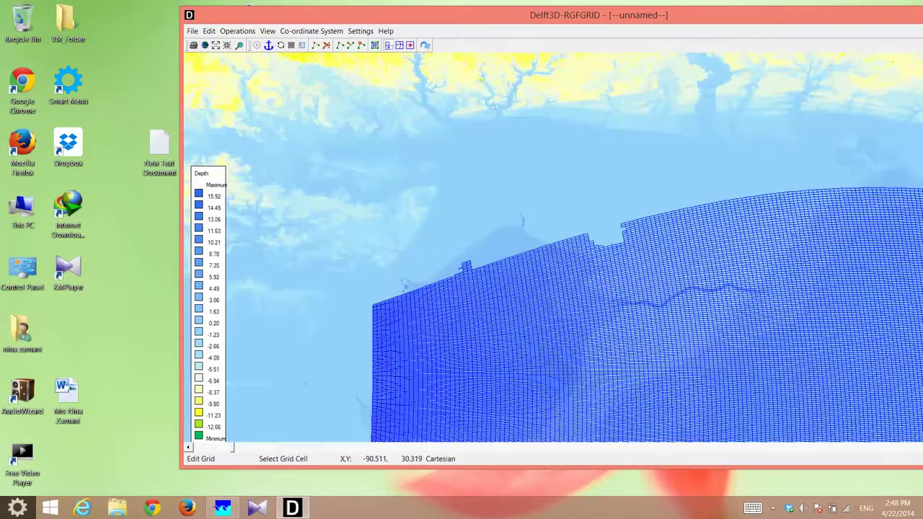
{"action": "scroll", "coordinate": [467, 264], "scroll_direction": "down", "scroll_amount": 1}
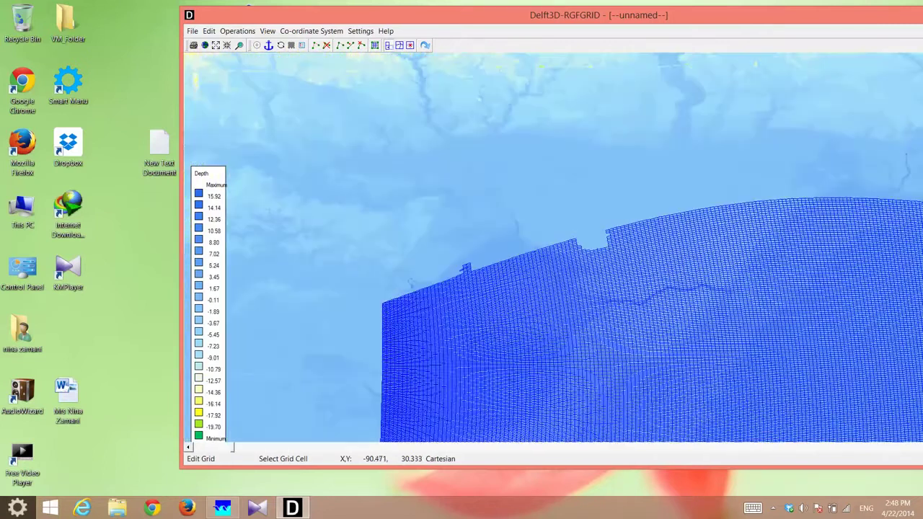
{"action": "scroll", "coordinate": [467, 264], "scroll_direction": "down", "scroll_amount": 1}
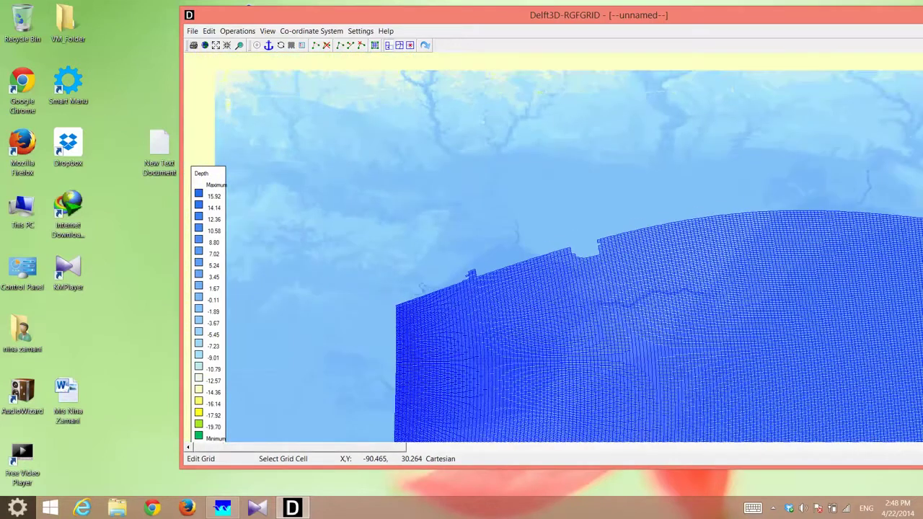
{"action": "scroll", "coordinate": [468, 264], "scroll_direction": "down", "scroll_amount": 1}
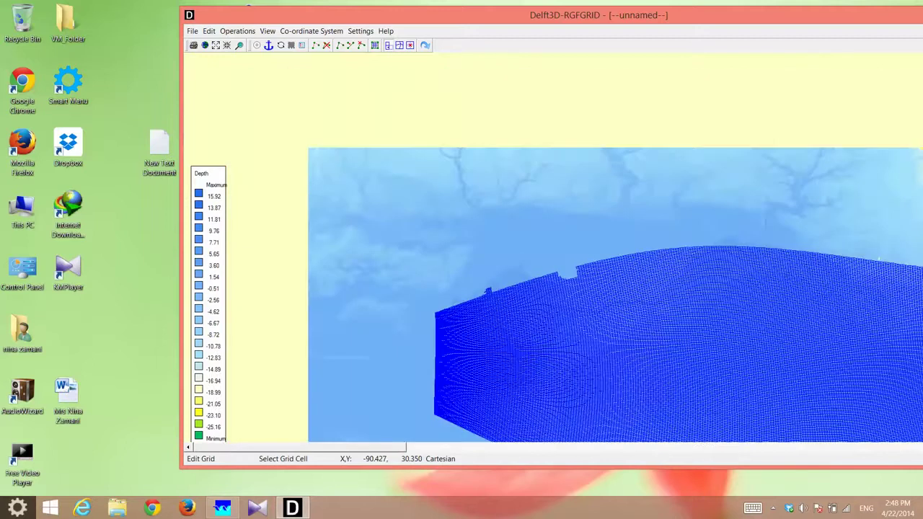
{"action": "scroll", "coordinate": [467, 264], "scroll_direction": "down", "scroll_amount": 1}
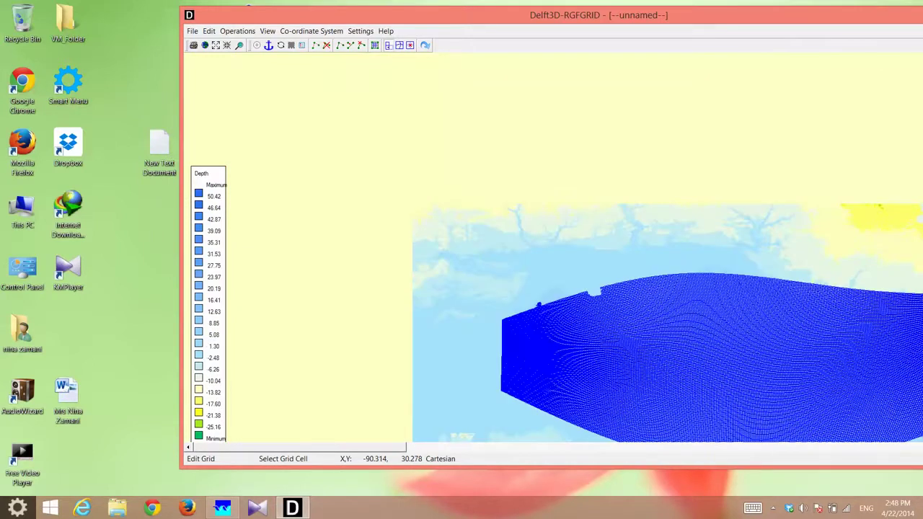
{"action": "scroll", "coordinate": [468, 264], "scroll_direction": "down", "scroll_amount": 1}
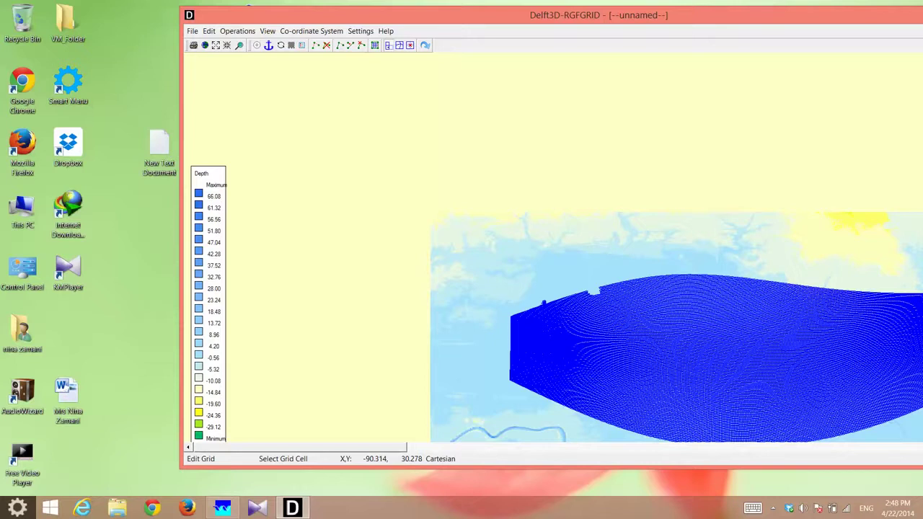
{"action": "left_click", "coordinate": [576, 447]}
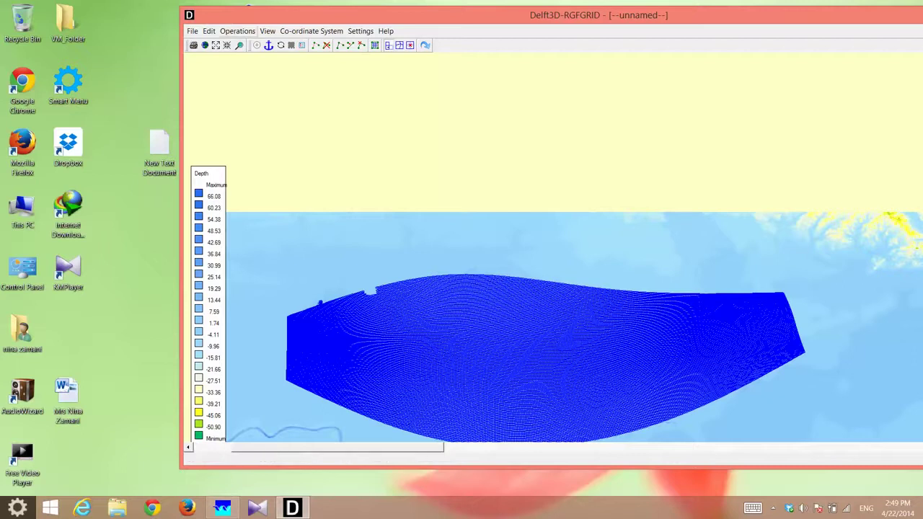
Step: Orthogonalise the whole grid and derefine it three times
{"action": "left_click", "coordinate": [237, 31]}
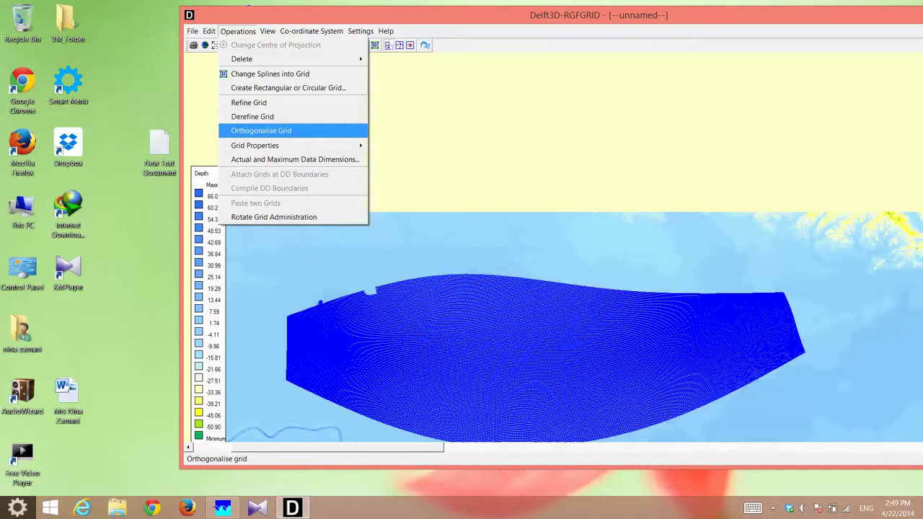
{"action": "key", "text": "Return"}
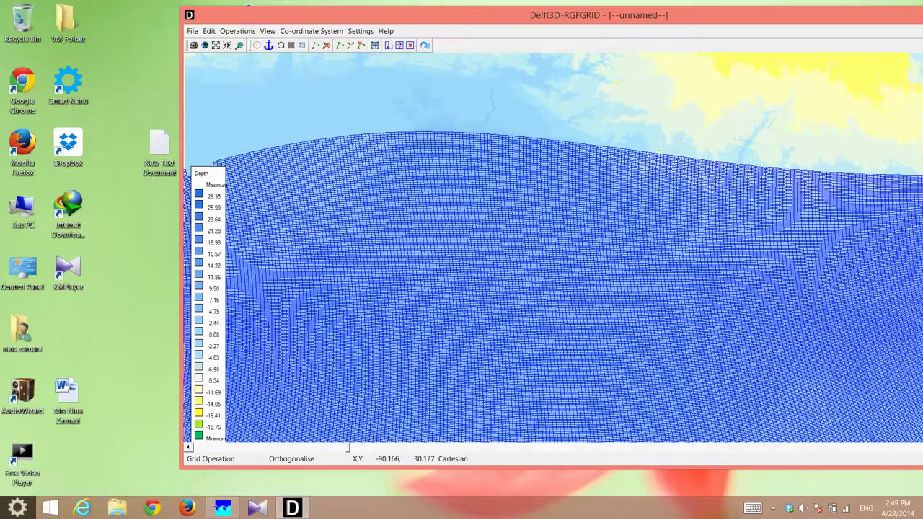
{"action": "left_click", "coordinate": [237, 31]}
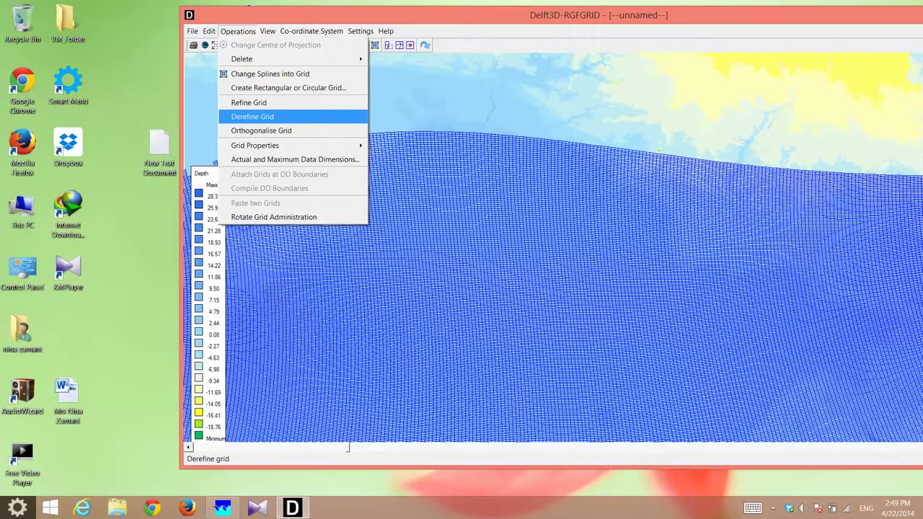
{"action": "left_click", "coordinate": [253, 116]}
{"action": "left_click", "coordinate": [237, 31]}
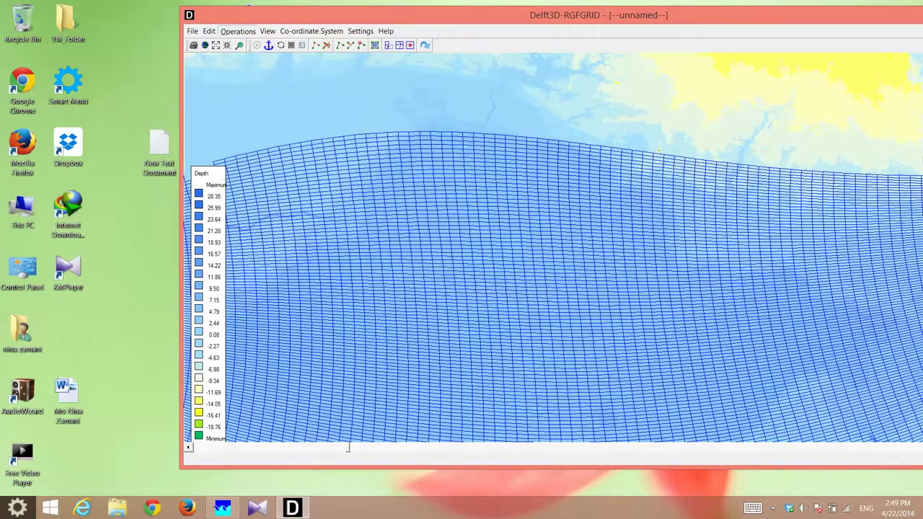
{"action": "left_click", "coordinate": [253, 116]}
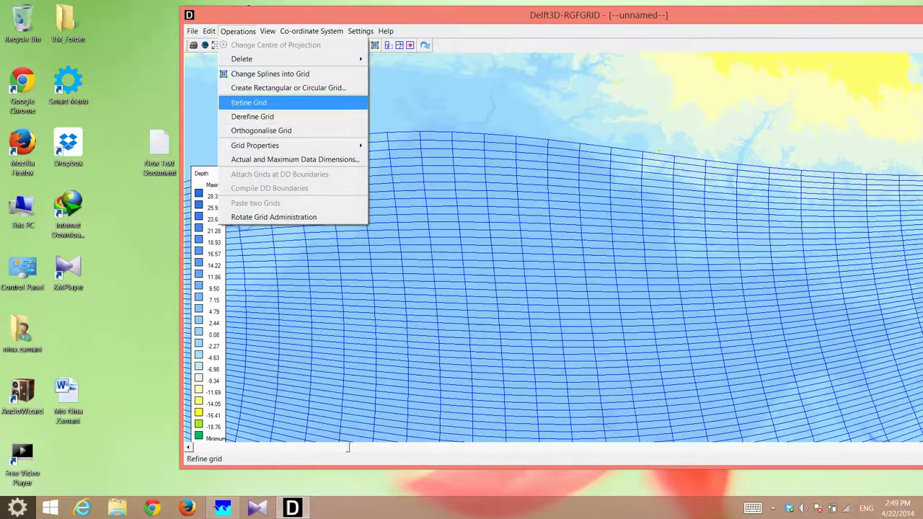
{"action": "left_click", "coordinate": [252, 116]}
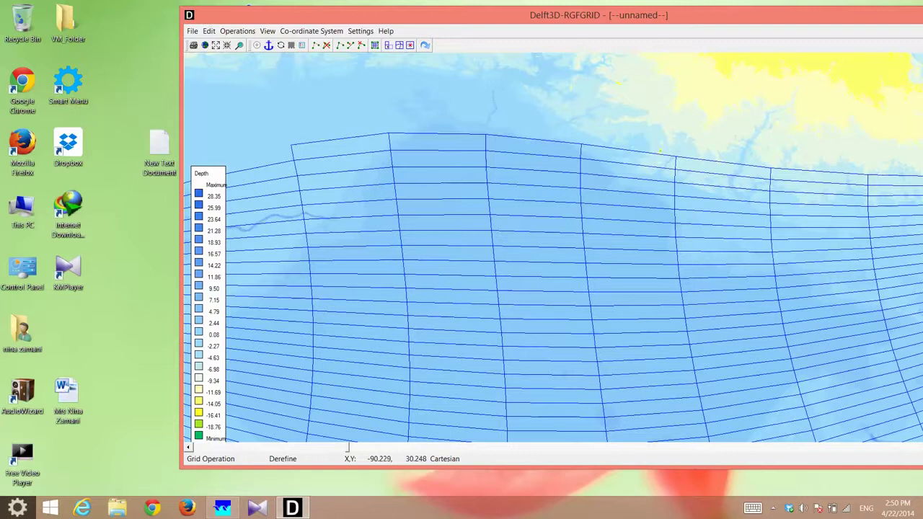
Step: Refine the whole coarsened grid twice
{"action": "left_click", "coordinate": [237, 31]}
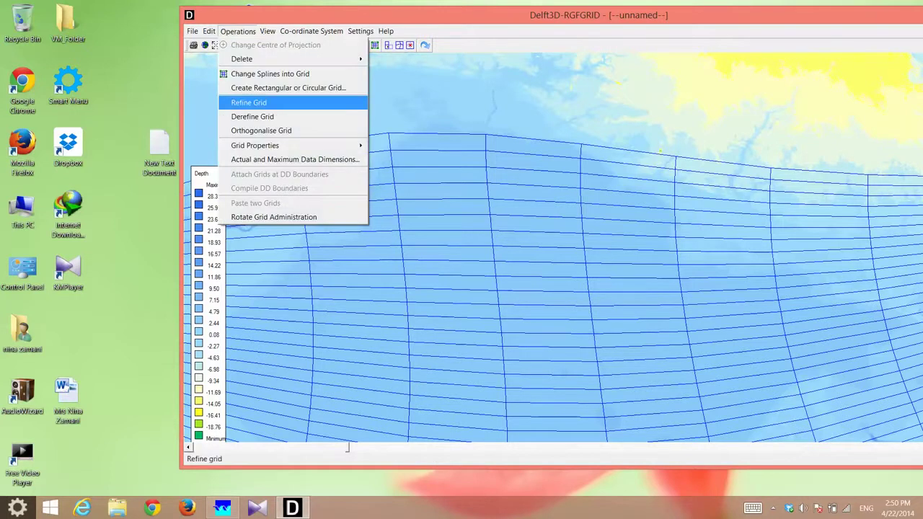
{"action": "left_click", "coordinate": [248, 102]}
{"action": "left_click", "coordinate": [238, 31]}
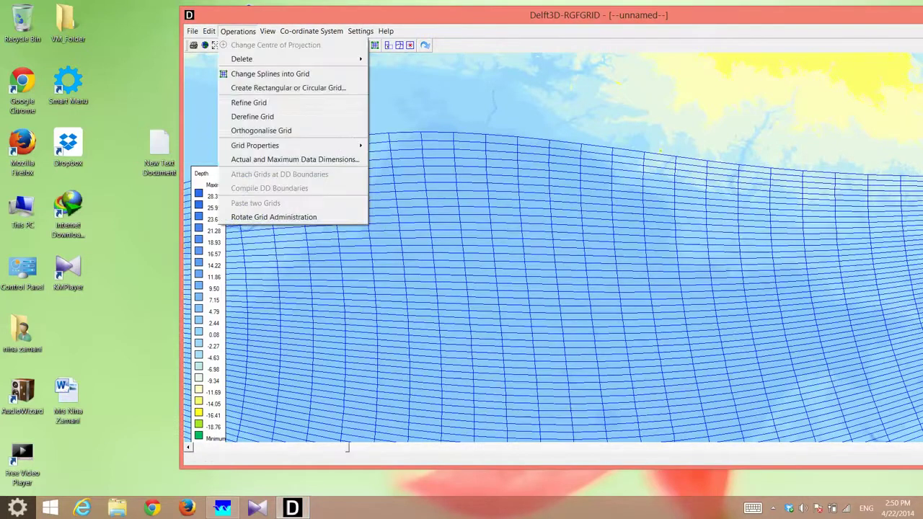
{"action": "left_click", "coordinate": [249, 103]}
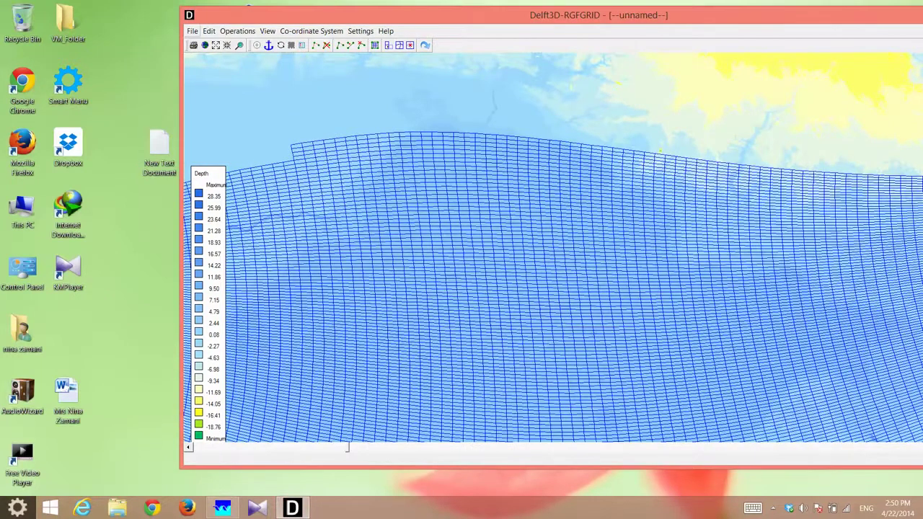
Step: Export the grid in RGFGRID format as a .grd file named testgrid in the Test/New folder directory
{"action": "left_click", "coordinate": [192, 31]}
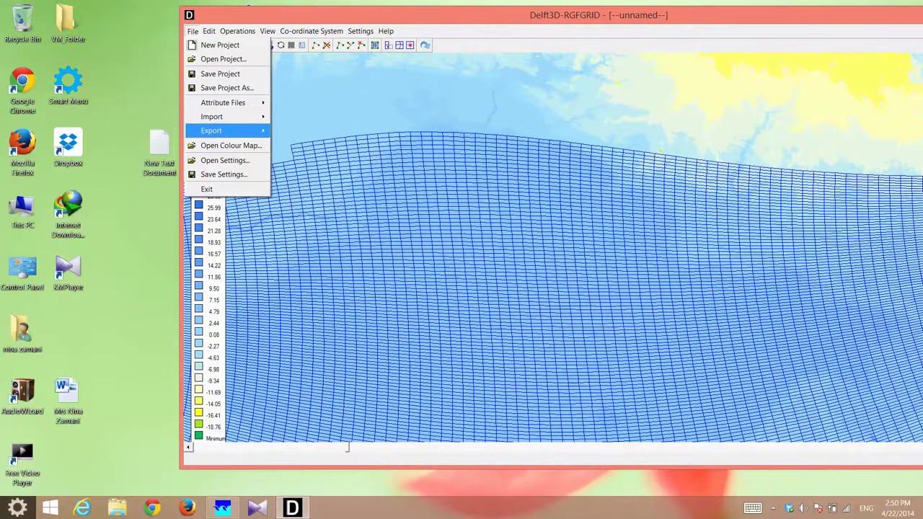
{"action": "mouse_move", "coordinate": [220, 130]}
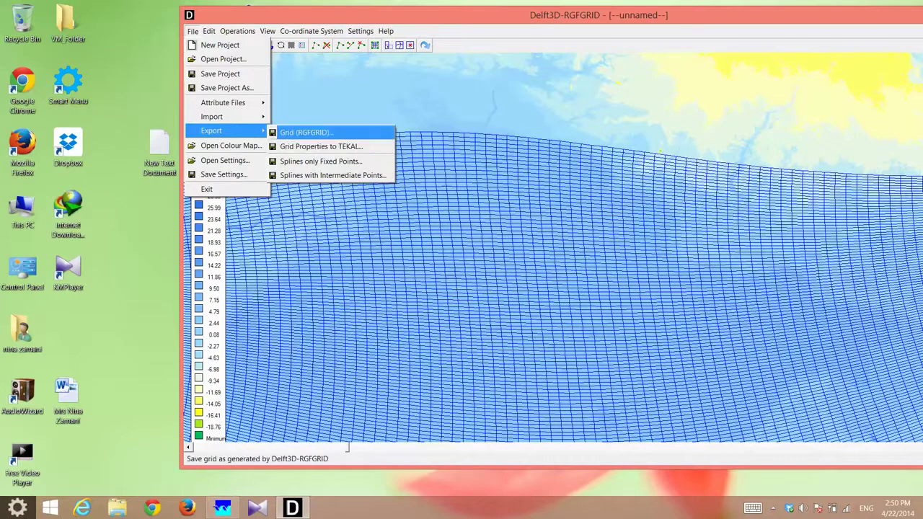
{"action": "left_click", "coordinate": [305, 132]}
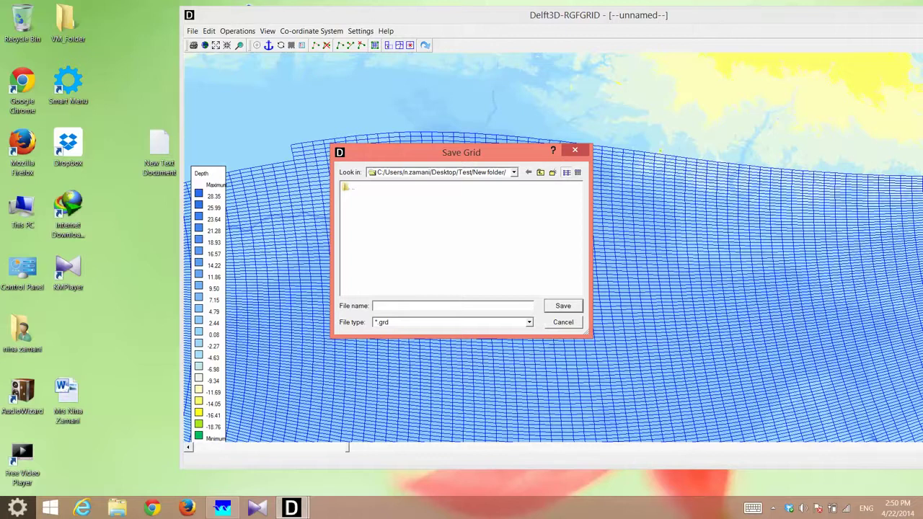
{"action": "type", "text": "testgrid"}
{"action": "left_click", "coordinate": [560, 305]}
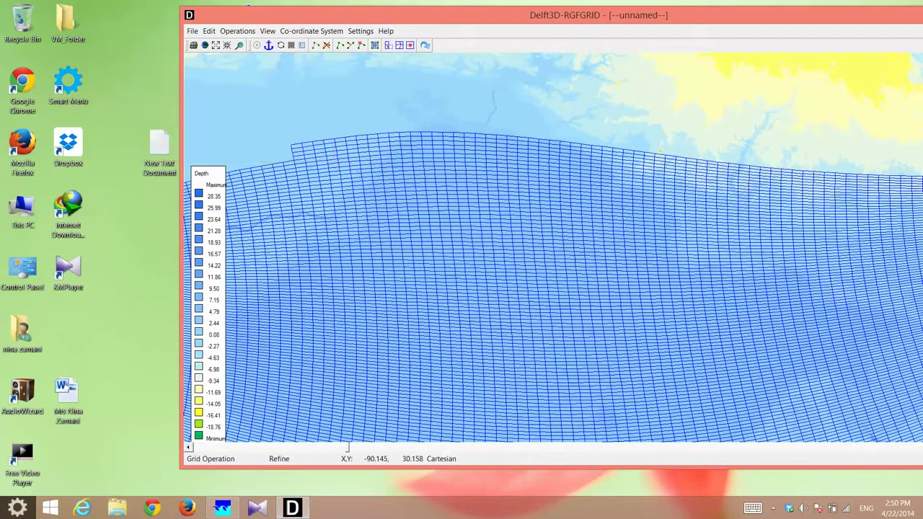